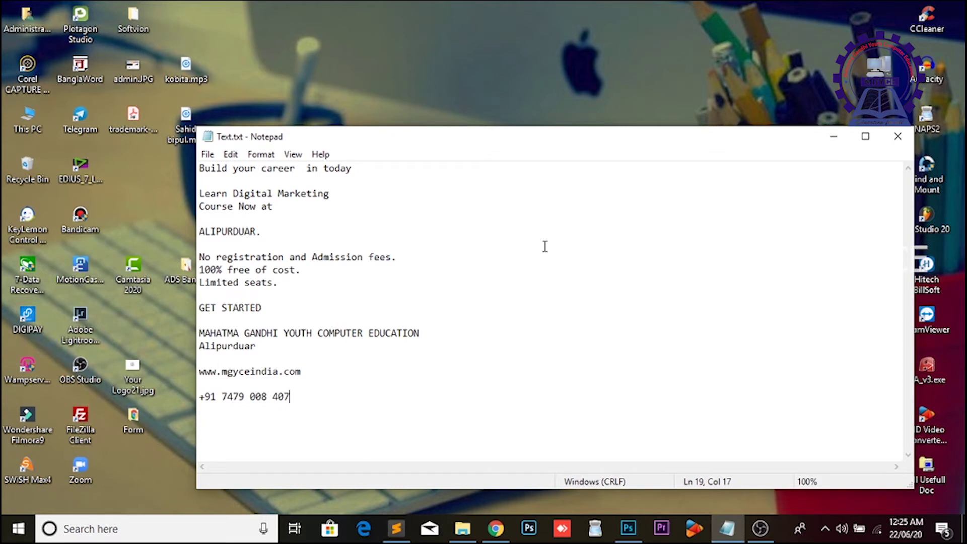
Delete the phone number digits in the ad notes, then undo to restore them.
{"action": "key", "text": "BackSpace"}
{"action": "key", "text": "BackSpace"}
{"action": "key", "text": "BackSpace"}
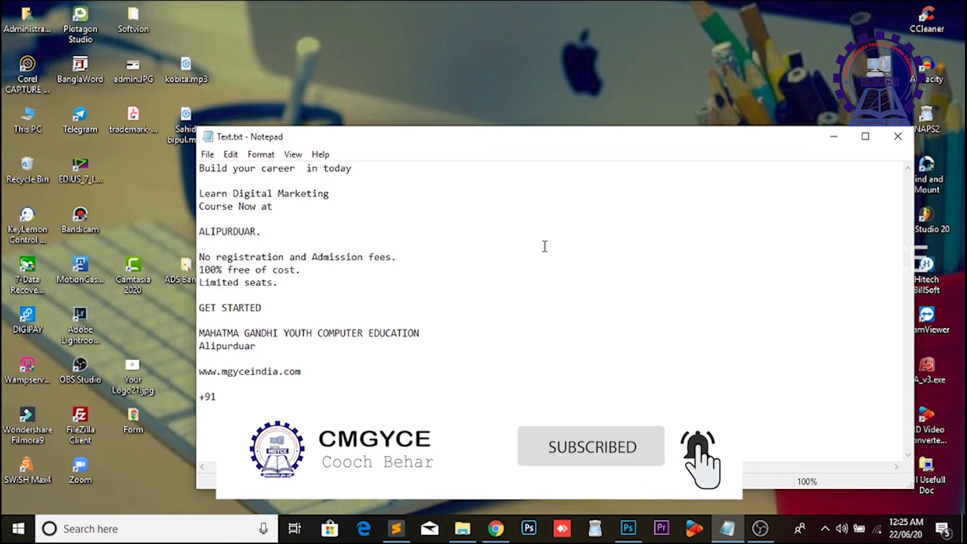
{"action": "key", "text": "ctrl+z"}
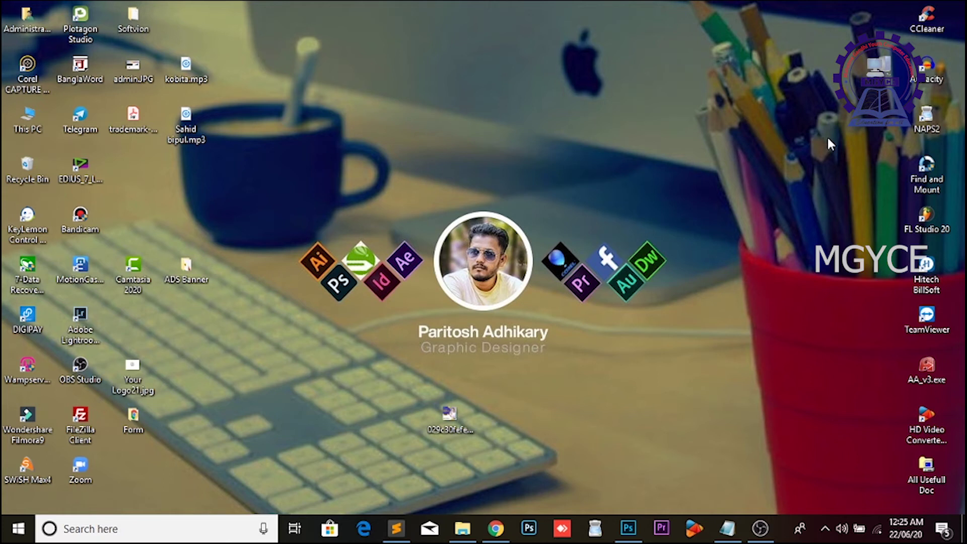
Create a new Photoshop document with width and height 1080 px and resolution 72.
{"action": "key", "text": "alt+Tab"}
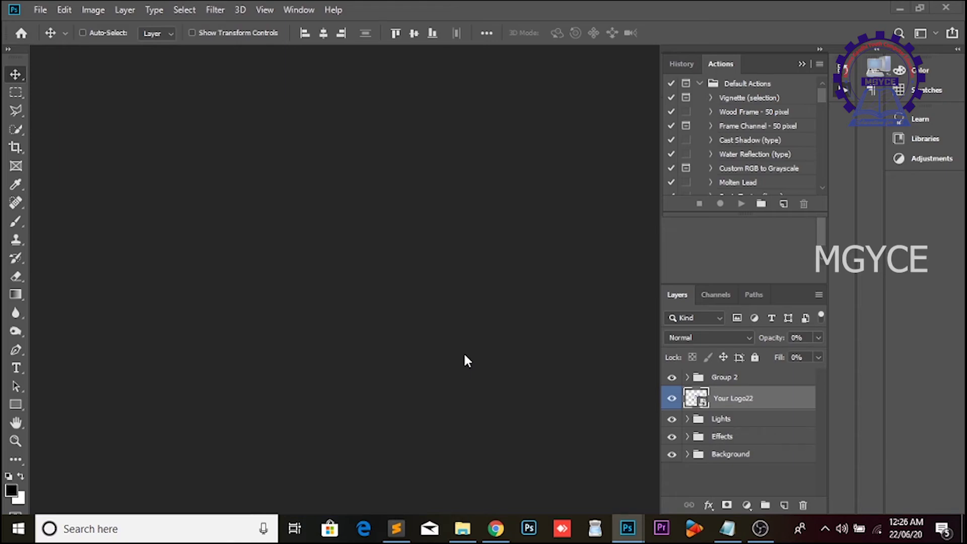
{"action": "left_click", "coordinate": [39, 10]}
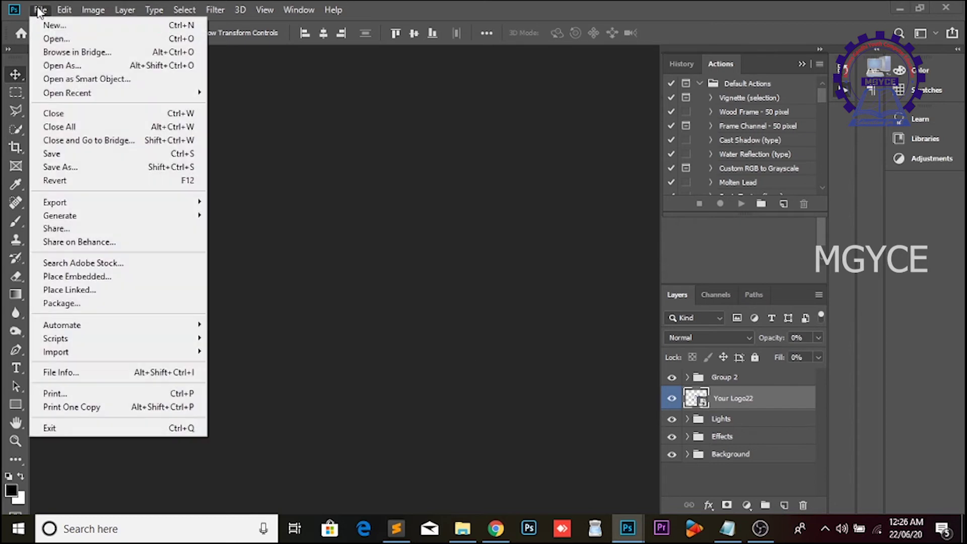
{"action": "left_click", "coordinate": [63, 25]}
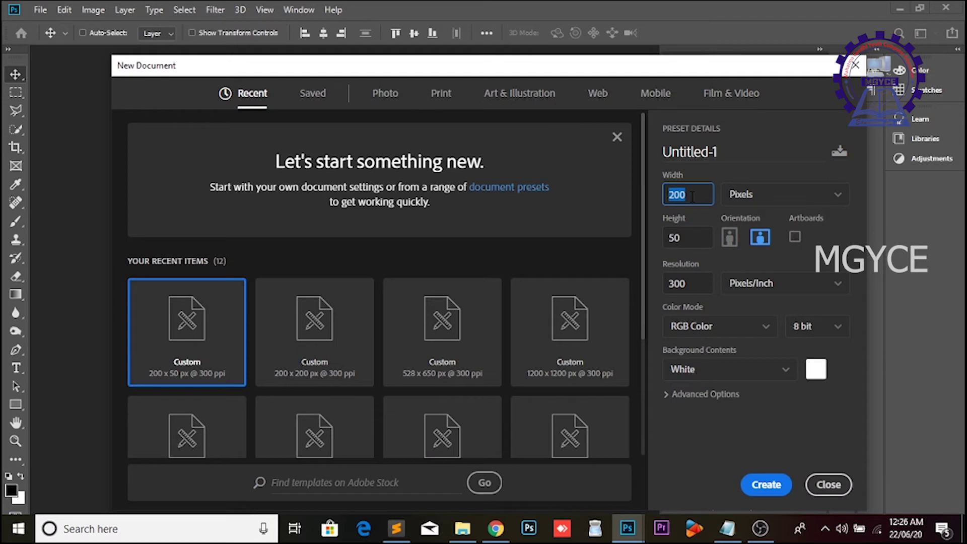
{"action": "type", "text": "1080"}
{"action": "key", "text": "Tab"}
{"action": "type", "text": "1080"}
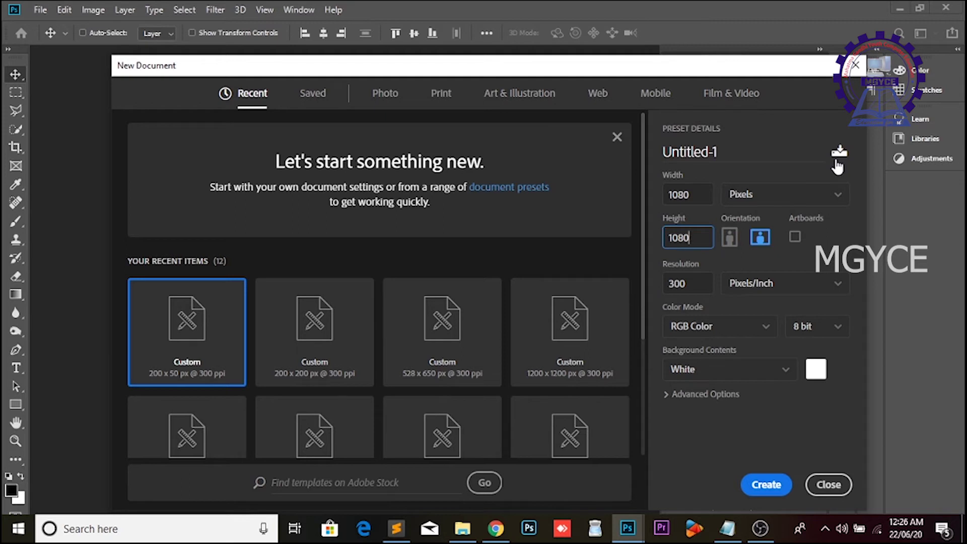
{"action": "double_click", "coordinate": [708, 280]}
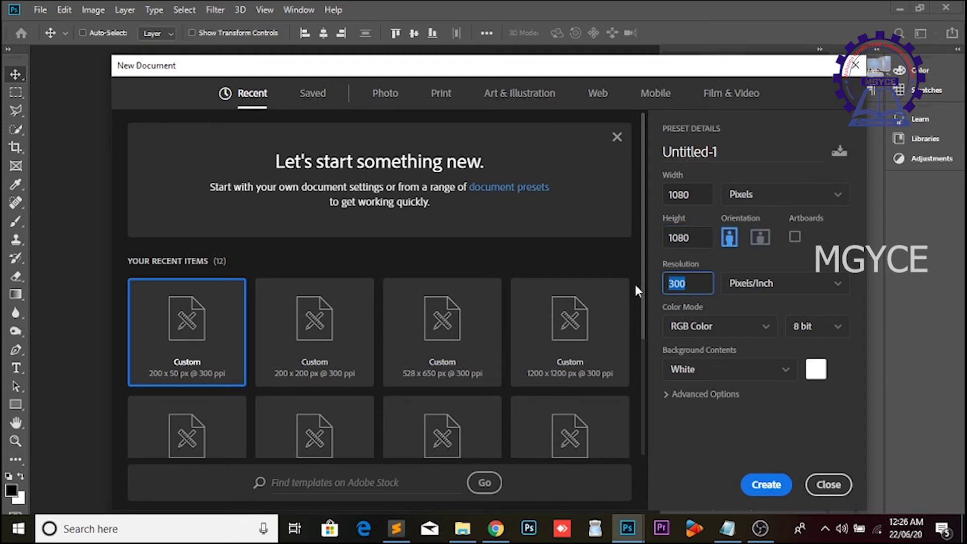
{"action": "type", "text": "72"}
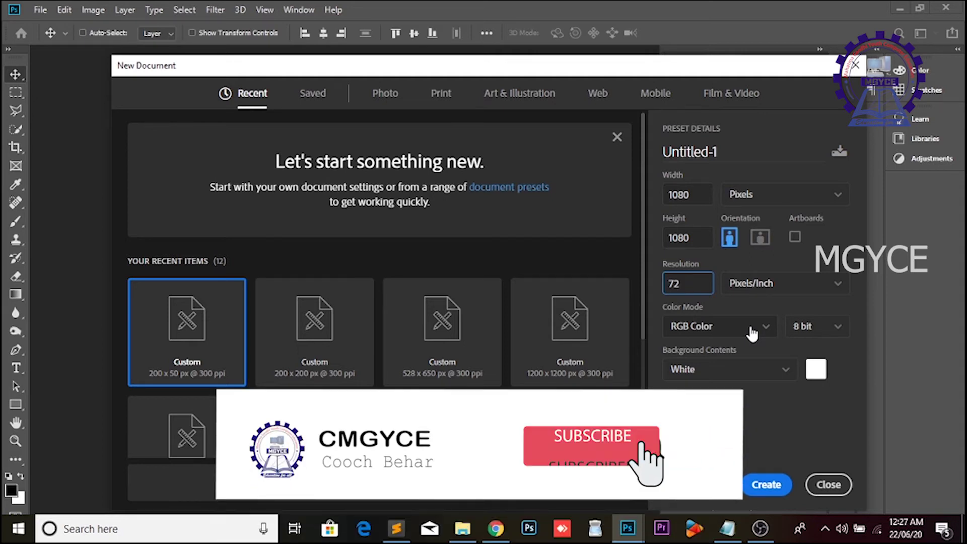
{"action": "left_click", "coordinate": [767, 485]}
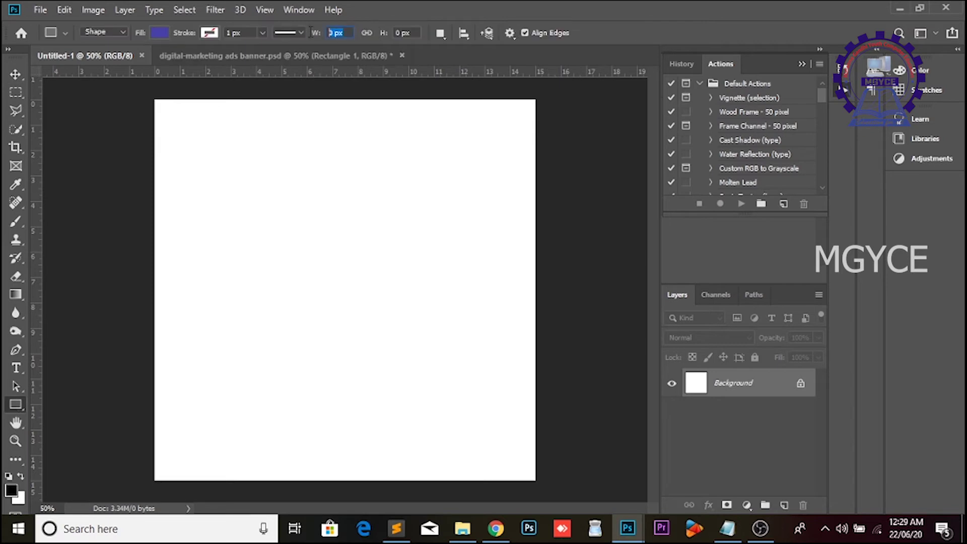
Place an exact 676 × 676 px rectangle and move it toward the canvas centre.
{"action": "type", "text": "7"}
{"action": "type", "text": "76"}
{"action": "type", "text": "p"}
{"action": "type", "text": "x"}
{"action": "key", "text": "Tab"}
{"action": "type", "text": "67"}
{"action": "type", "text": "6"}
{"action": "type", "text": "px"}
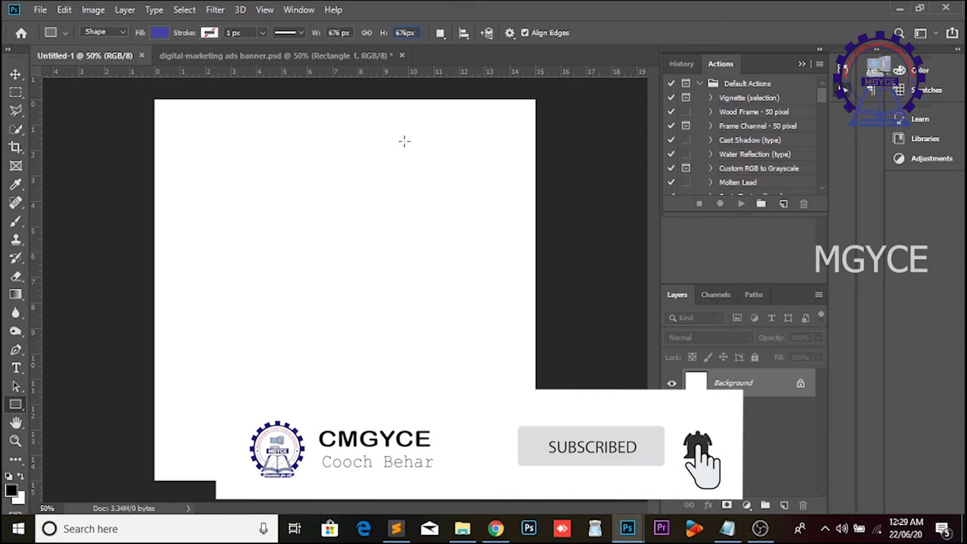
{"action": "key", "text": "Return"}
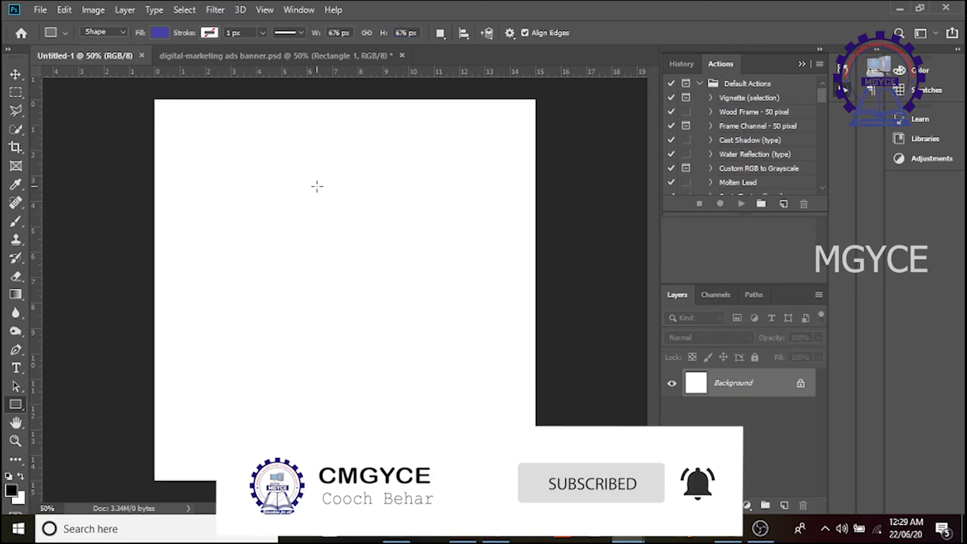
{"action": "left_click", "coordinate": [316, 186]}
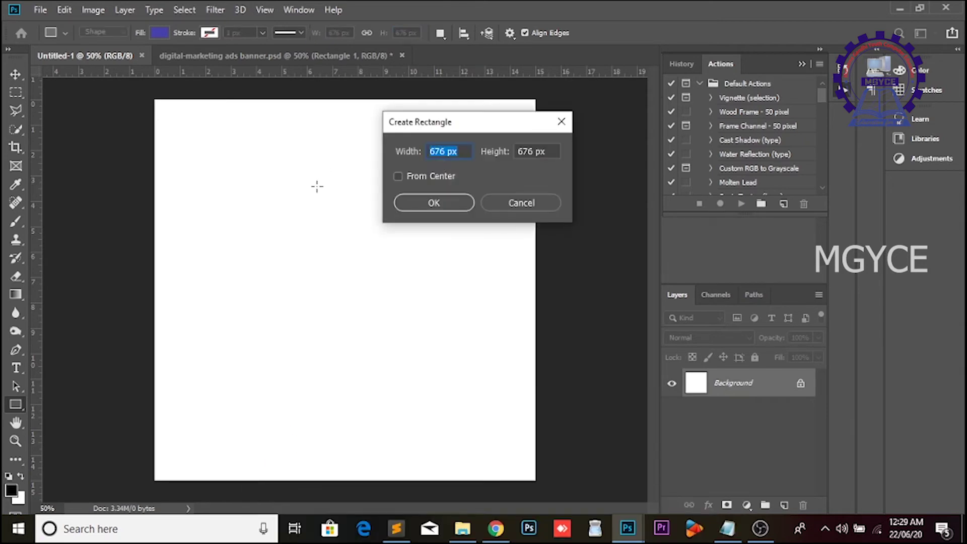
{"action": "key", "text": "Return"}
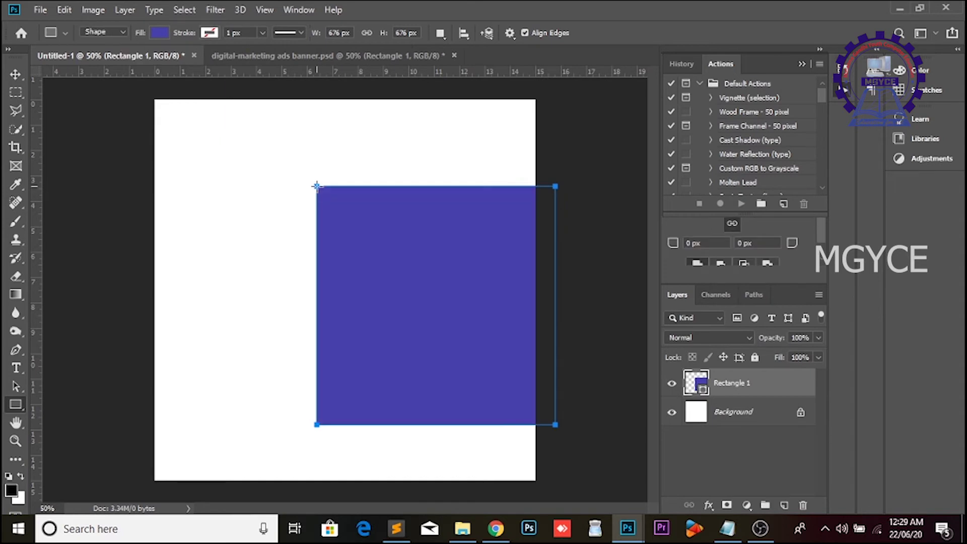
{"action": "left_click", "coordinate": [15, 74]}
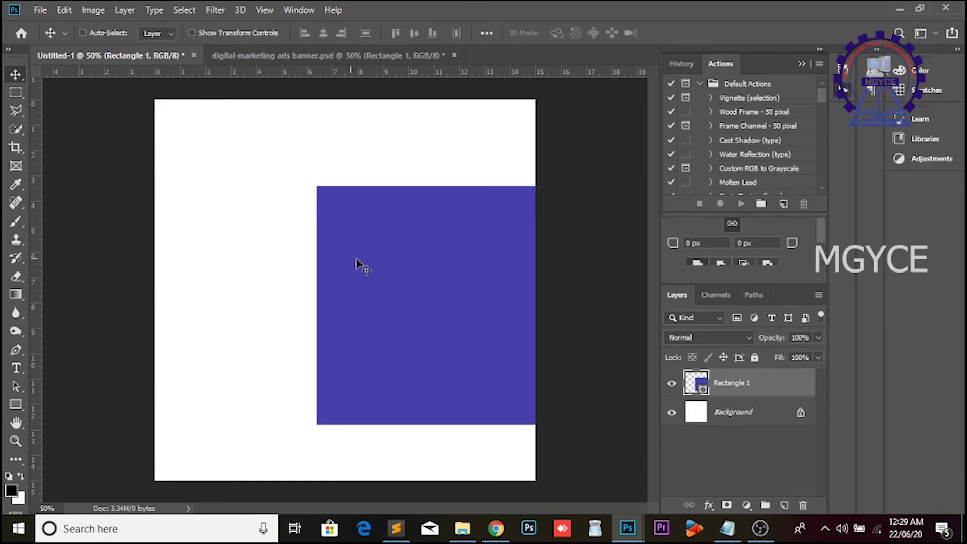
{"action": "left_click_drag", "start_coordinate": [356, 260], "coordinate": [264, 241]}
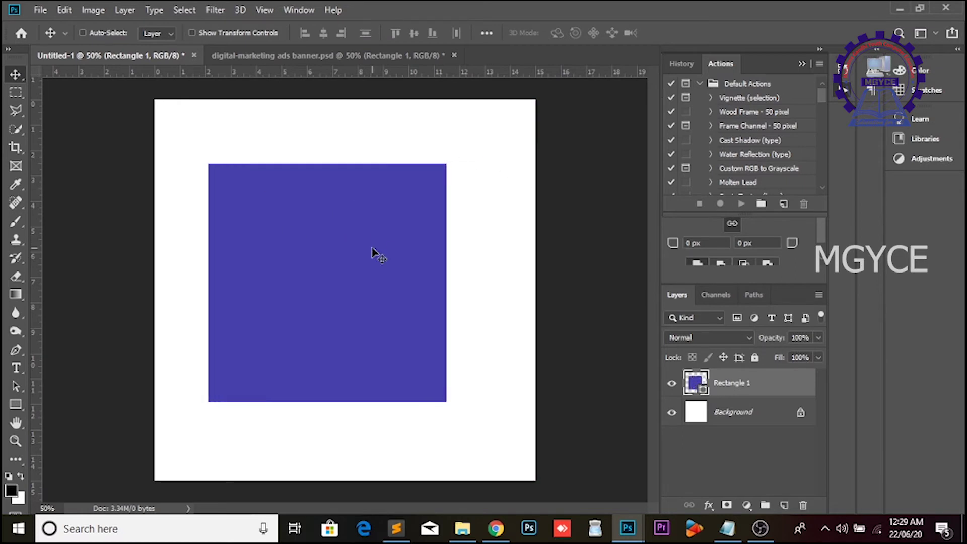
Give the square 150 px rounded corners, rotate it into a diamond, and shift it top-left.
{"action": "left_click", "coordinate": [713, 243]}
{"action": "type", "text": "15"}
{"action": "type", "text": "0"}
{"action": "key", "text": "Tab"}
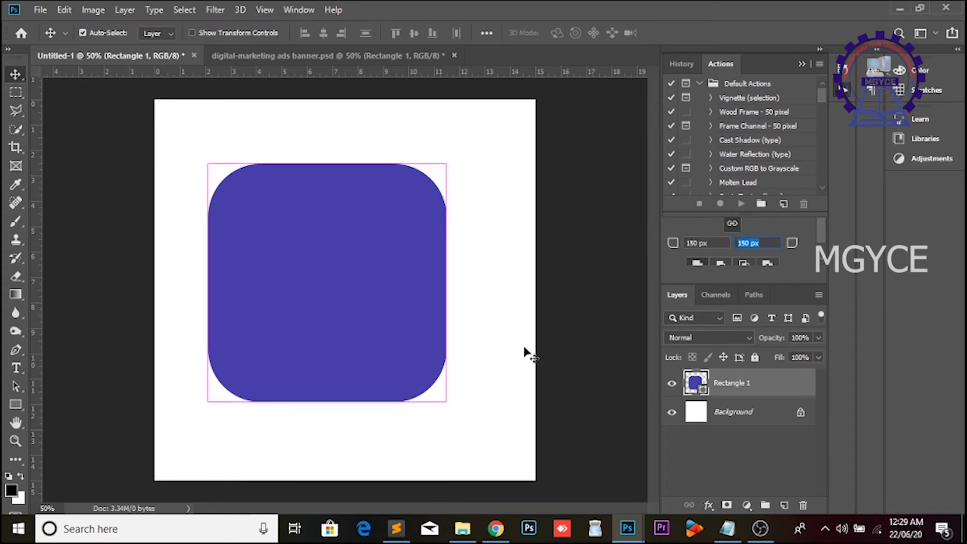
{"action": "key", "text": "ctrl+t"}
{"action": "left_click_drag", "start_coordinate": [490, 322], "coordinate": [486, 204]}
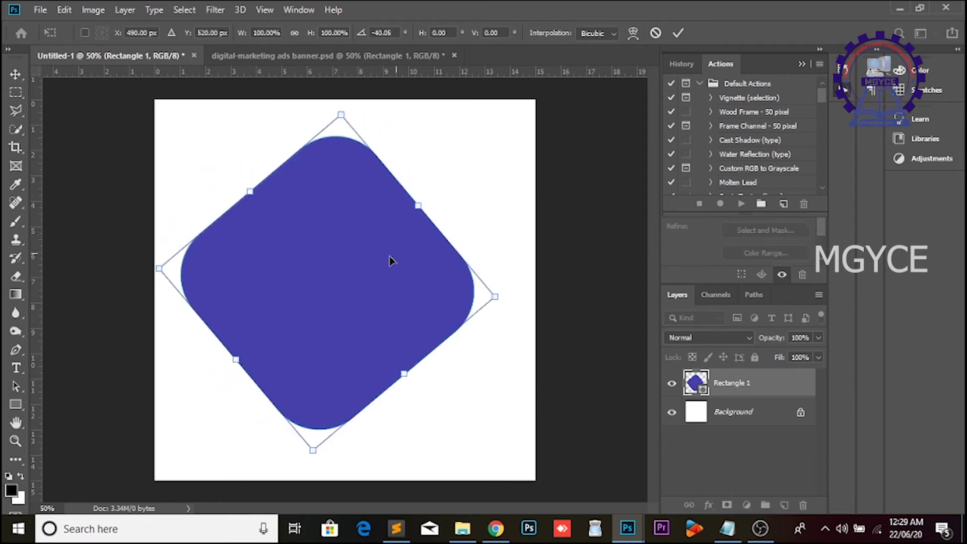
{"action": "key", "text": "Return"}
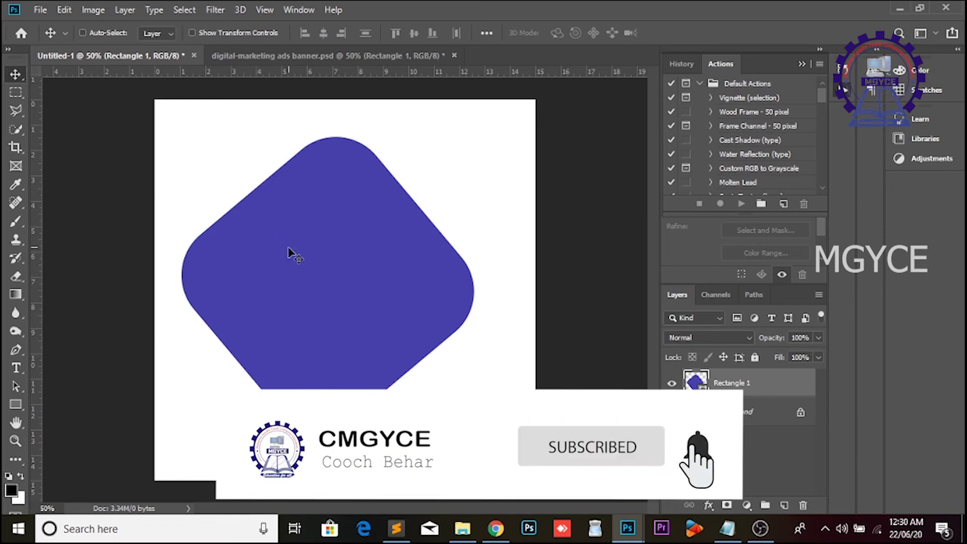
{"action": "mouse_move", "coordinate": [292, 253]}
{"action": "left_mouse_down"}
{"action": "mouse_move", "coordinate": [227, 201]}
{"action": "mouse_move", "coordinate": [210, 202]}
{"action": "mouse_move", "coordinate": [204, 185]}
{"action": "mouse_move", "coordinate": [220, 187]}
{"action": "left_mouse_up"}
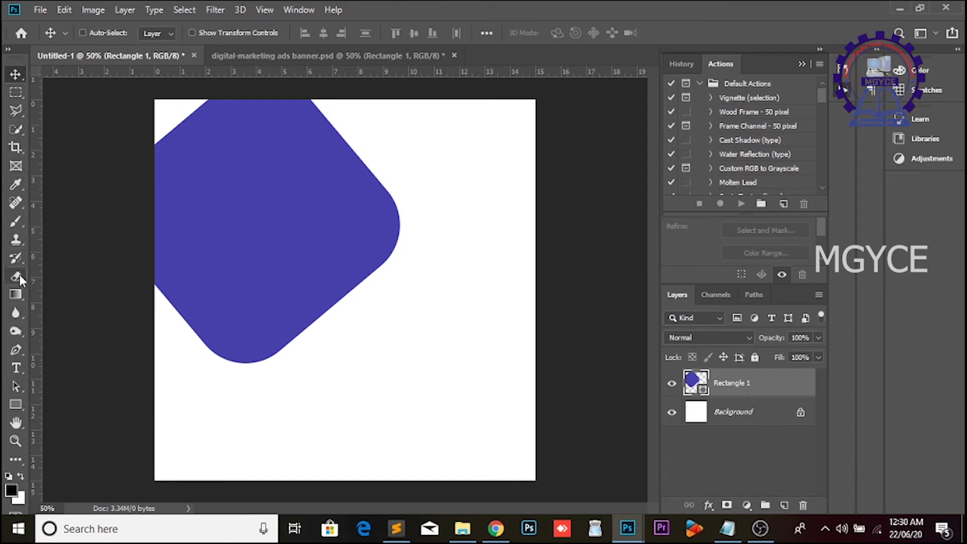
Fill the region right of a diagonal pen path with light grey on a new layer.
{"action": "left_click", "coordinate": [17, 348]}
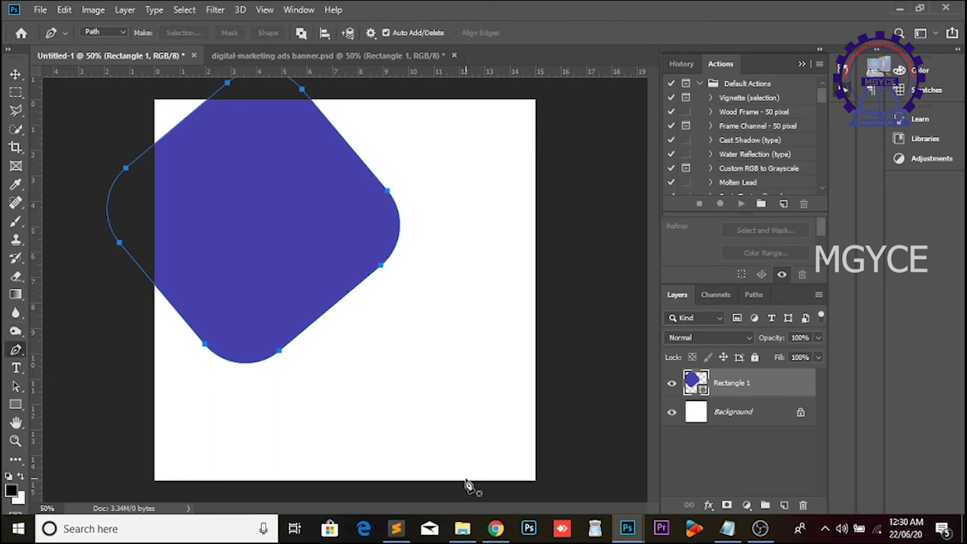
{"action": "left_click", "coordinate": [713, 420]}
{"action": "key", "text": "ctrl+Return"}
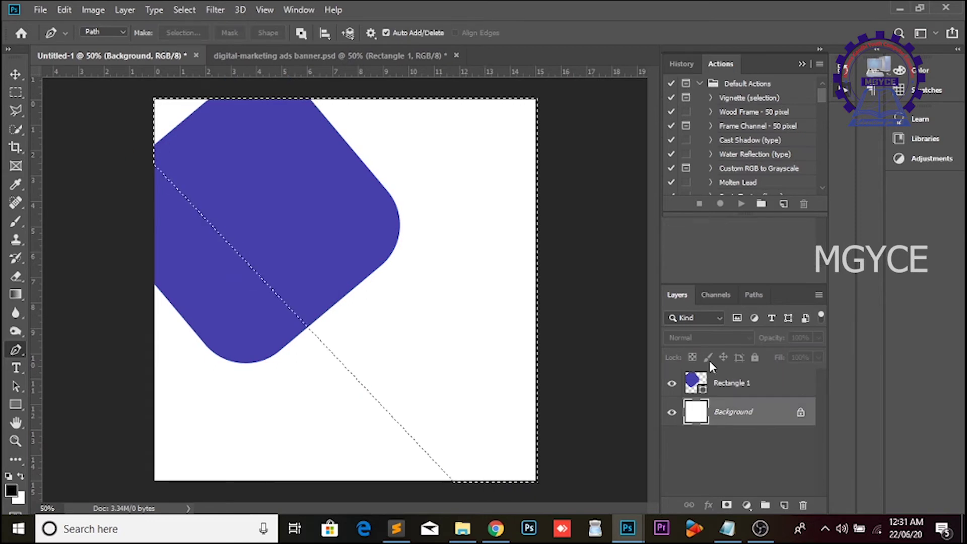
{"action": "left_click", "coordinate": [784, 504]}
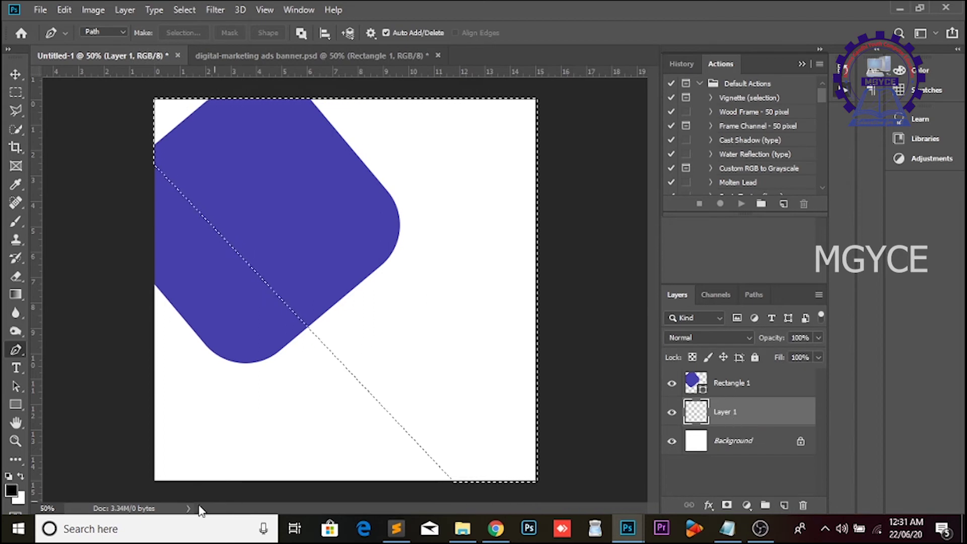
{"action": "left_click", "coordinate": [20, 498]}
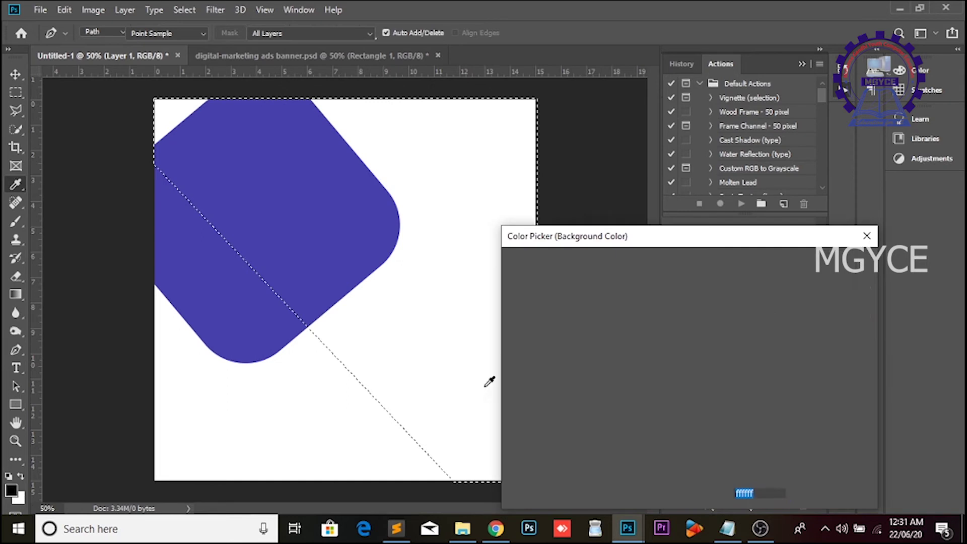
{"action": "left_click", "coordinate": [512, 331]}
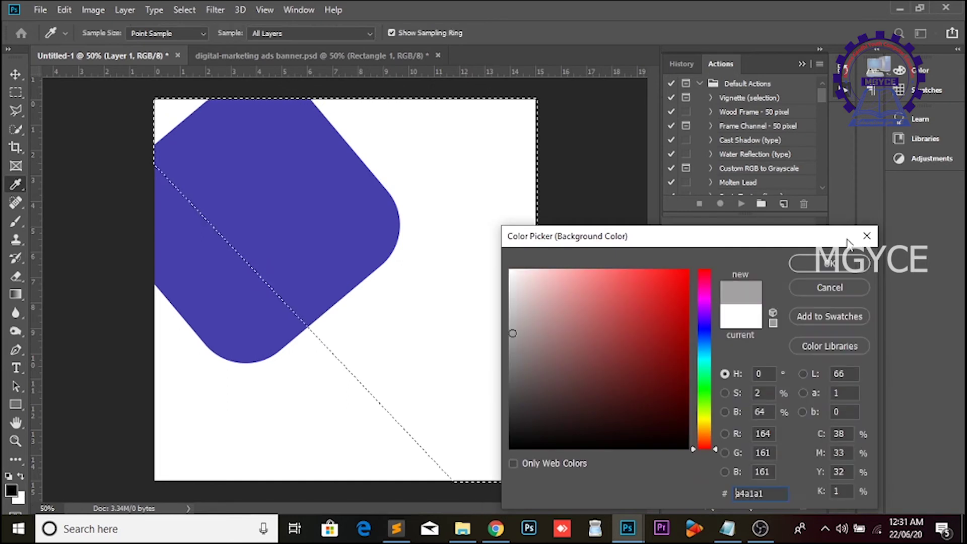
{"action": "left_click", "coordinate": [832, 261]}
{"action": "key", "text": "ctrl+BackSpace"}
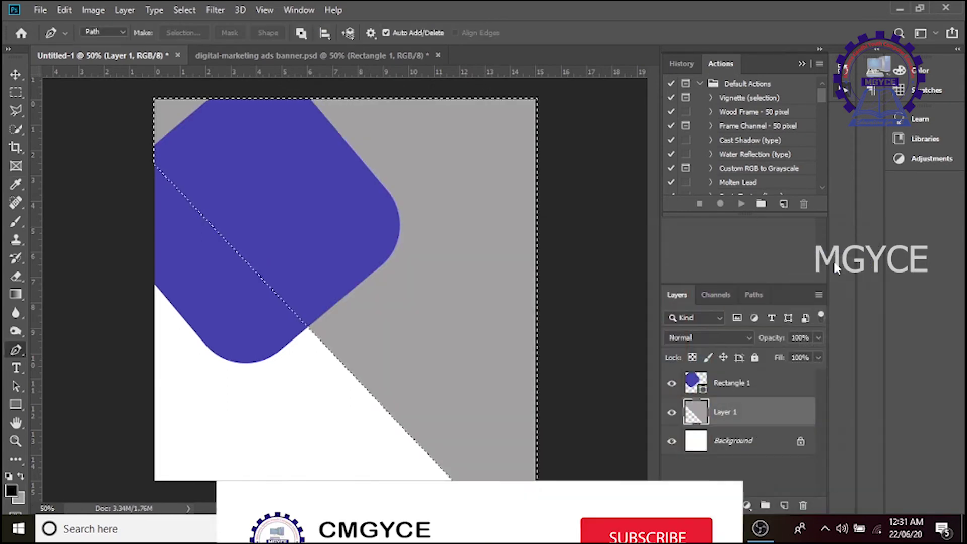
{"action": "key", "text": "ctrl+d"}
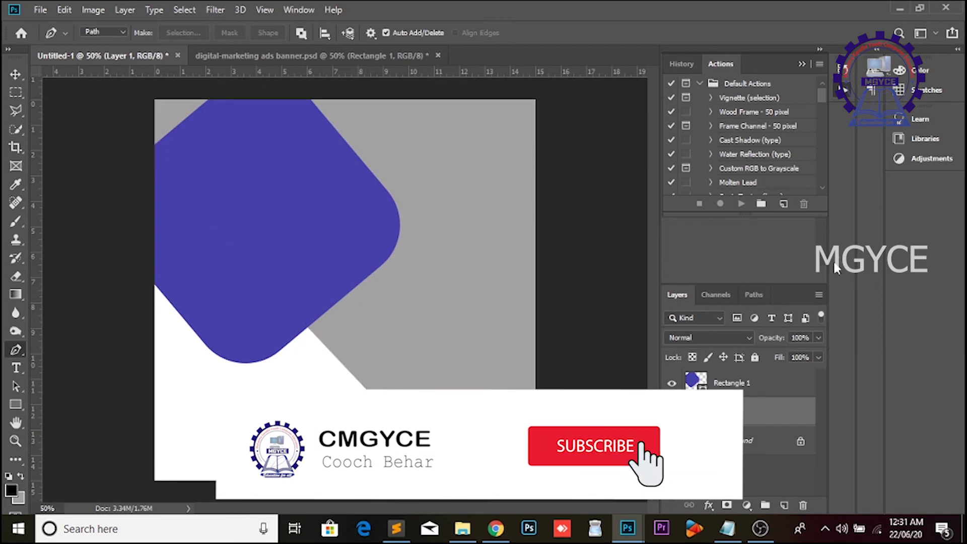
{"action": "left_click", "coordinate": [16, 77]}
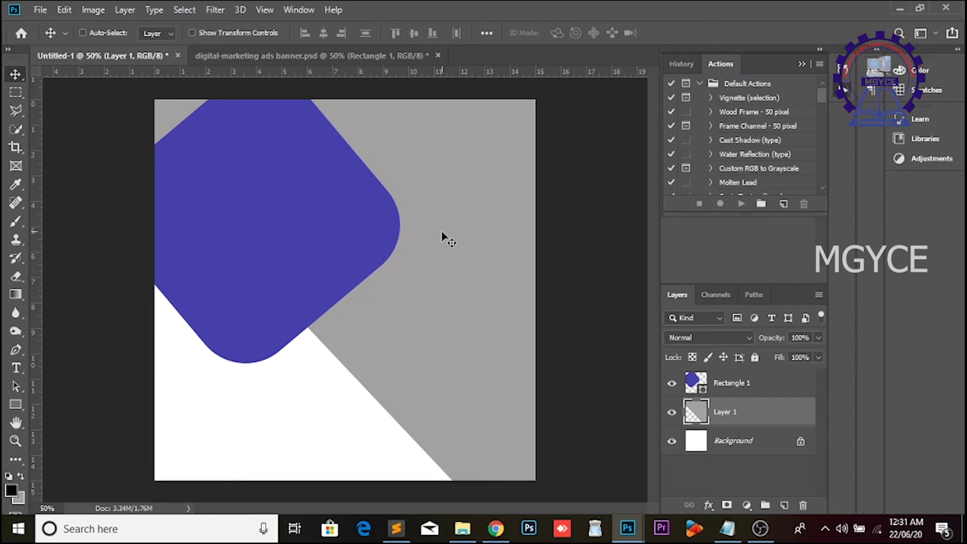
{"action": "key", "text": "ctrl+z"}
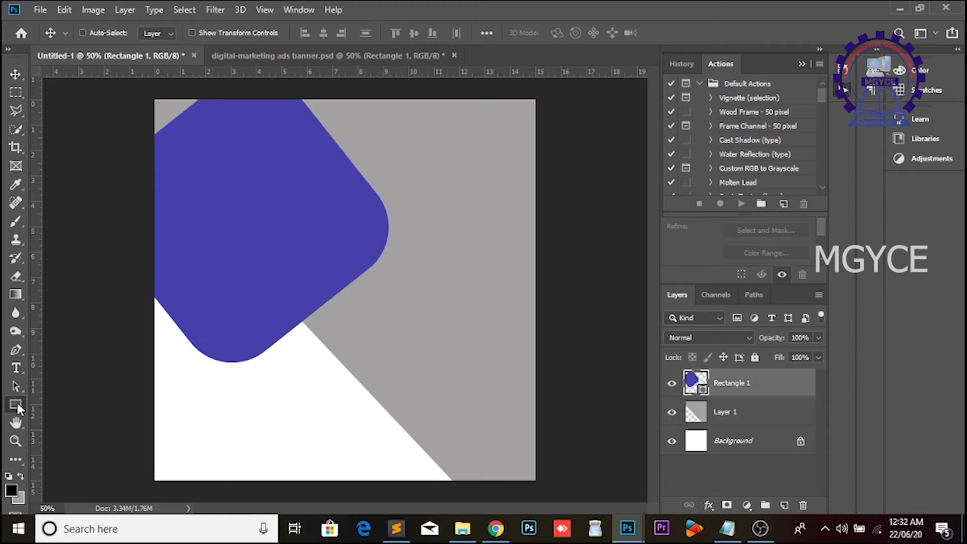
Draw a small yellow square, rotate it, and position it as a triangle at the bottom edge.
{"action": "left_click", "coordinate": [16, 403]}
{"action": "left_click_drag", "start_coordinate": [327, 382], "coordinate": [386, 439]}
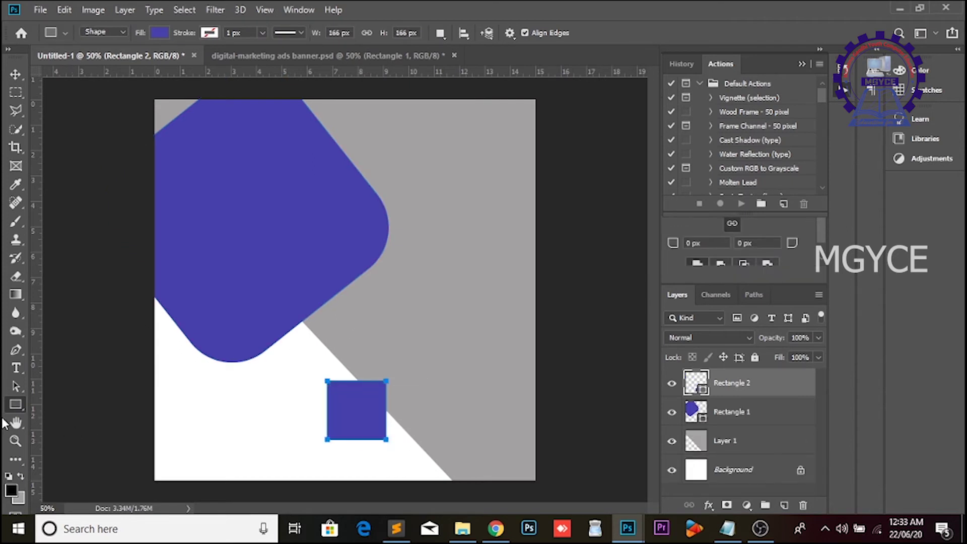
{"action": "left_click", "coordinate": [164, 31]}
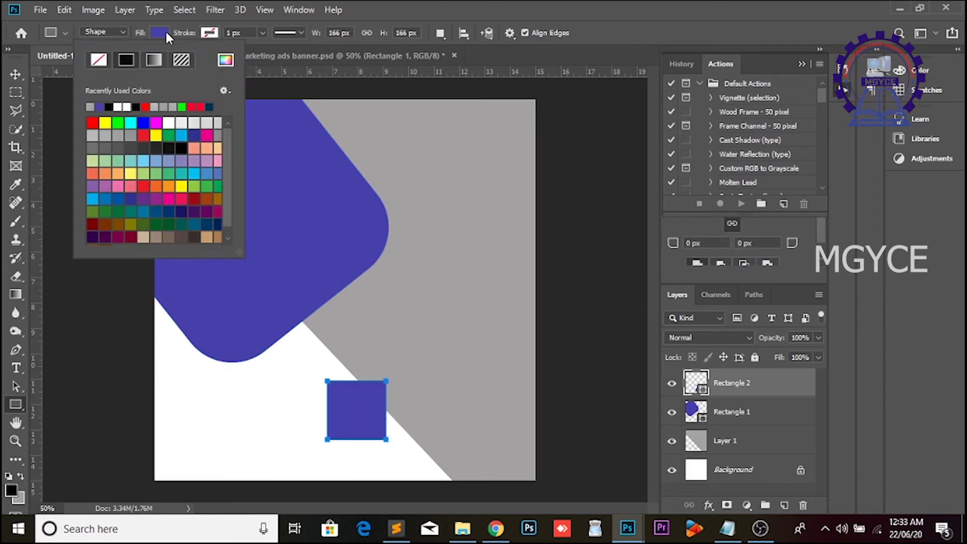
{"action": "left_click", "coordinate": [105, 123]}
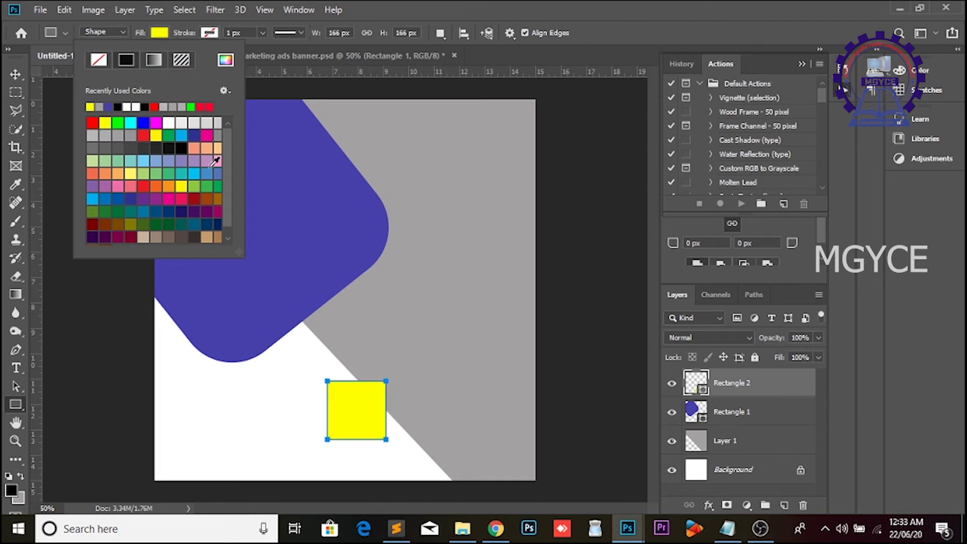
{"action": "left_click", "coordinate": [16, 76]}
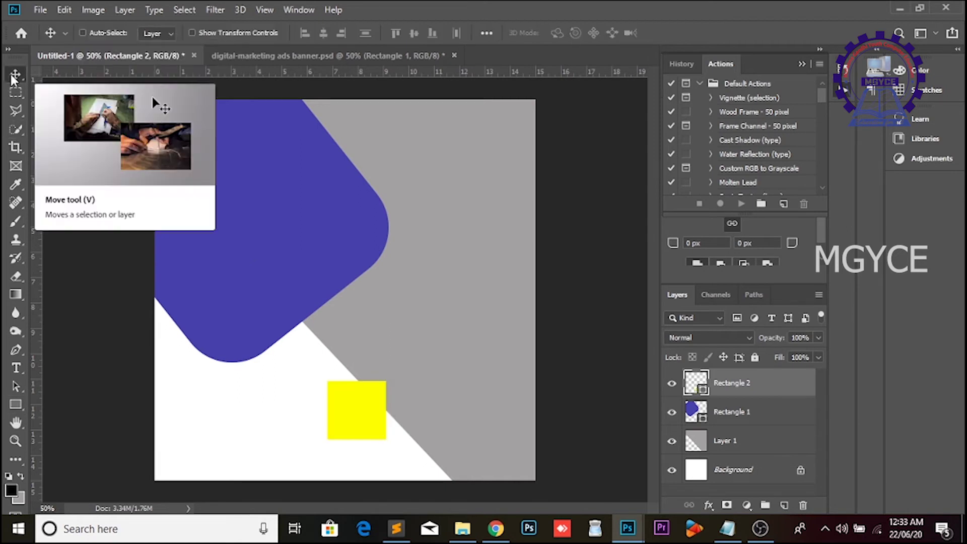
{"action": "key", "text": "ctrl+t"}
{"action": "left_click_drag", "start_coordinate": [358, 478], "coordinate": [386, 491]}
{"action": "key", "text": "Return"}
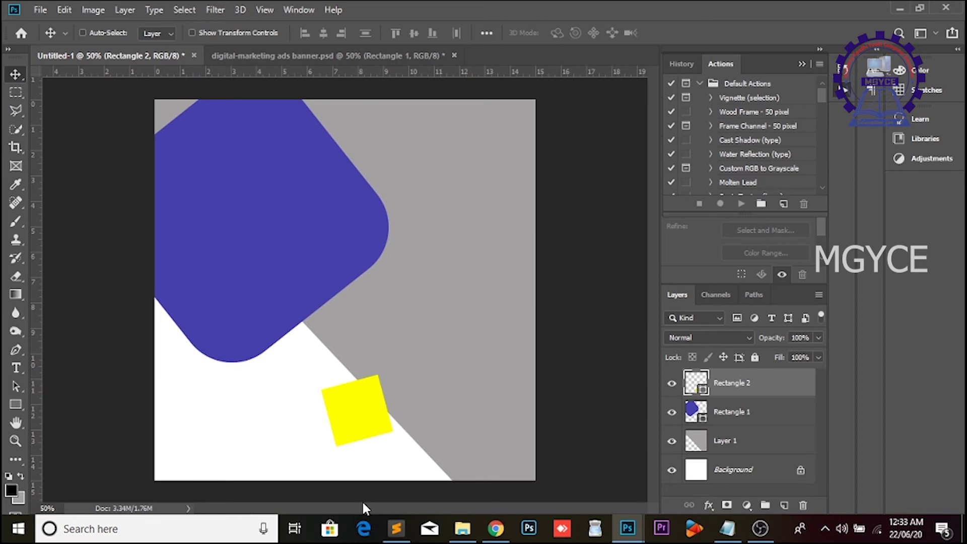
{"action": "left_click_drag", "start_coordinate": [362, 428], "coordinate": [397, 473]}
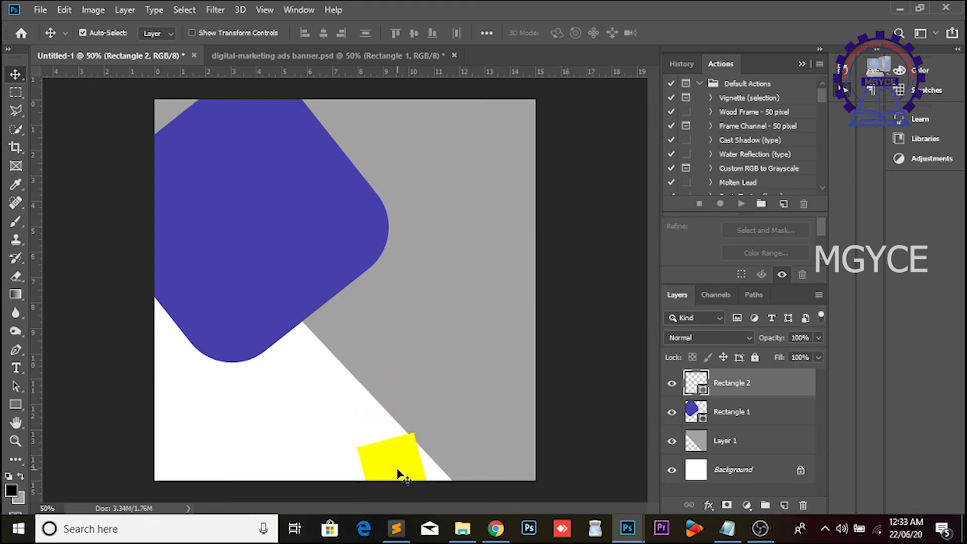
{"action": "key", "text": "ctrl+t"}
{"action": "key", "text": "Return"}
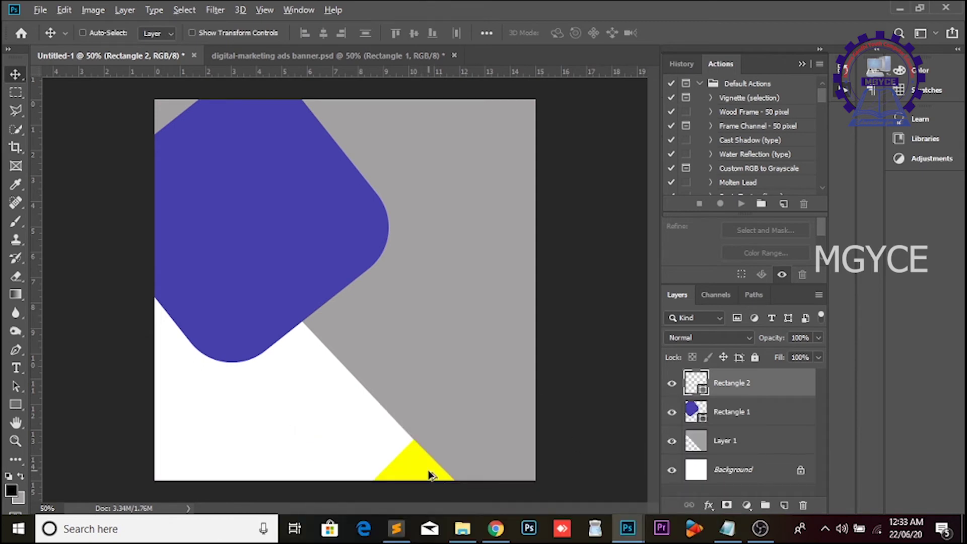
Duplicate the yellow triangle to the top edge and top-left corner, behind the blue panel.
{"action": "key", "text": "ctrl+["}
{"action": "key", "text": "ctrl+["}
{"action": "left_click_drag", "start_coordinate": [428, 474], "coordinate": [332, 93]}
{"action": "key", "text": "ctrl+["}
{"action": "key", "text": "ctrl+]"}
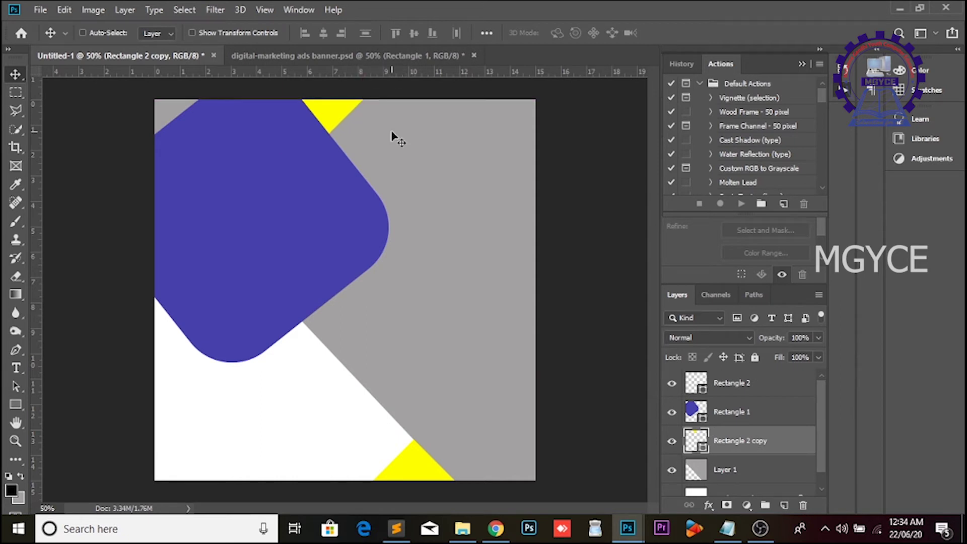
{"action": "left_click_drag", "start_coordinate": [328, 112], "coordinate": [171, 108]}
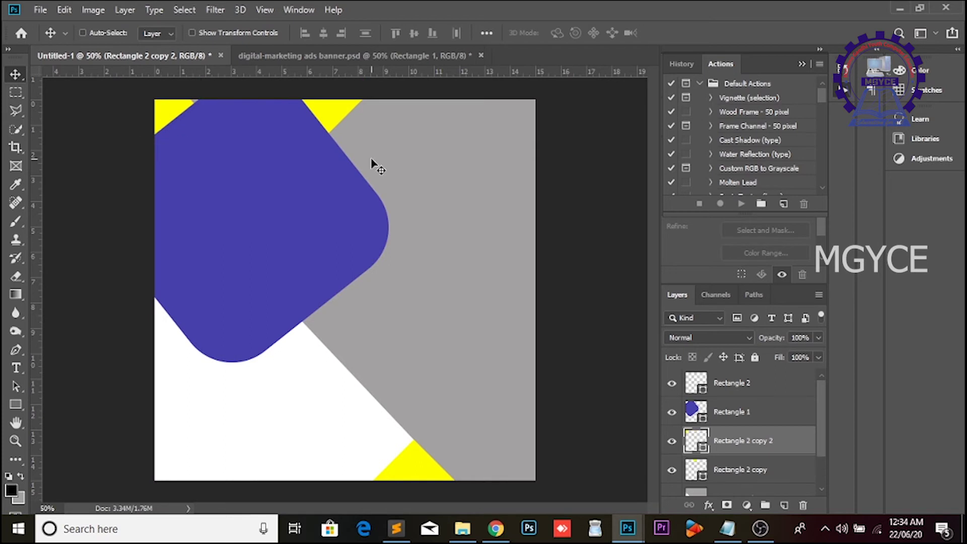
Recolour the rounded panel's fill with C 100 and M 100 for a deep royal blue.
{"action": "left_click", "coordinate": [296, 245], "text": "ctrl"}
{"action": "double_click", "coordinate": [696, 410]}
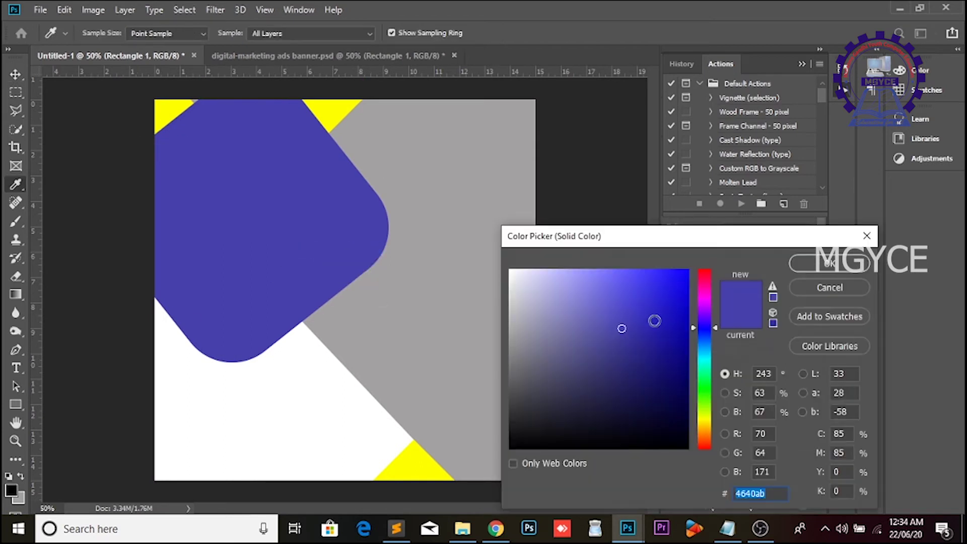
{"action": "mouse_move", "coordinate": [706, 333]}
{"action": "left_mouse_down"}
{"action": "mouse_move", "coordinate": [707, 322]}
{"action": "mouse_move", "coordinate": [677, 344]}
{"action": "left_mouse_up"}
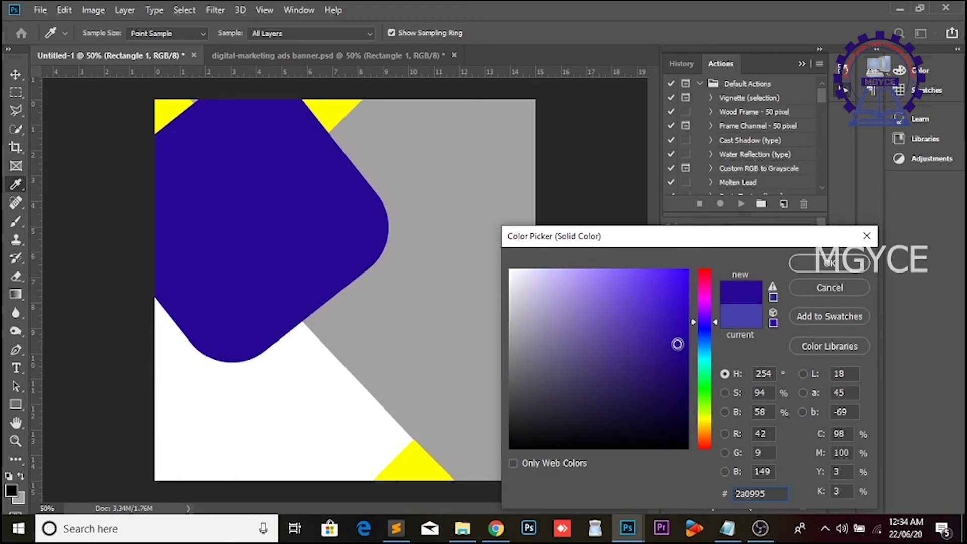
{"action": "mouse_move", "coordinate": [703, 332]}
{"action": "left_mouse_down"}
{"action": "mouse_move", "coordinate": [706, 323]}
{"action": "mouse_move", "coordinate": [683, 364]}
{"action": "left_mouse_up"}
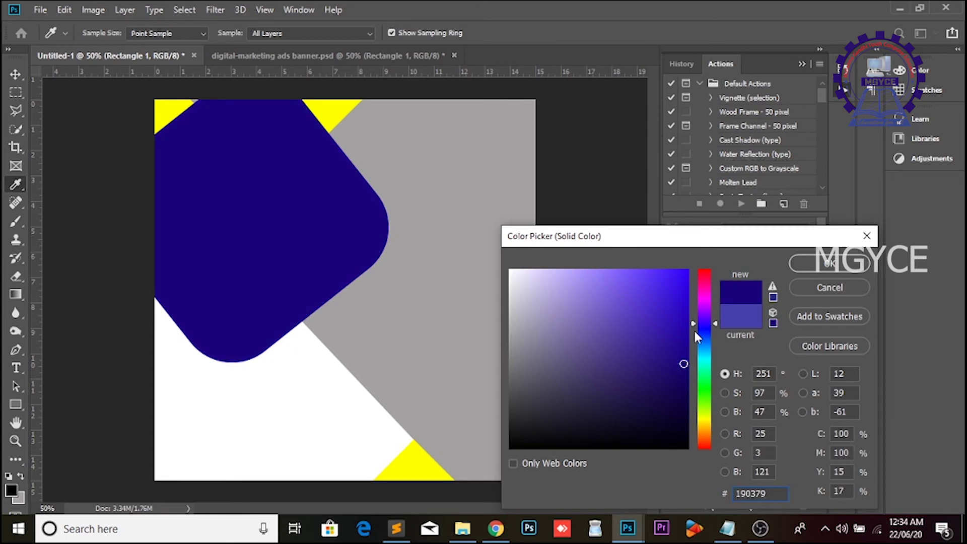
{"action": "left_click", "coordinate": [800, 291]}
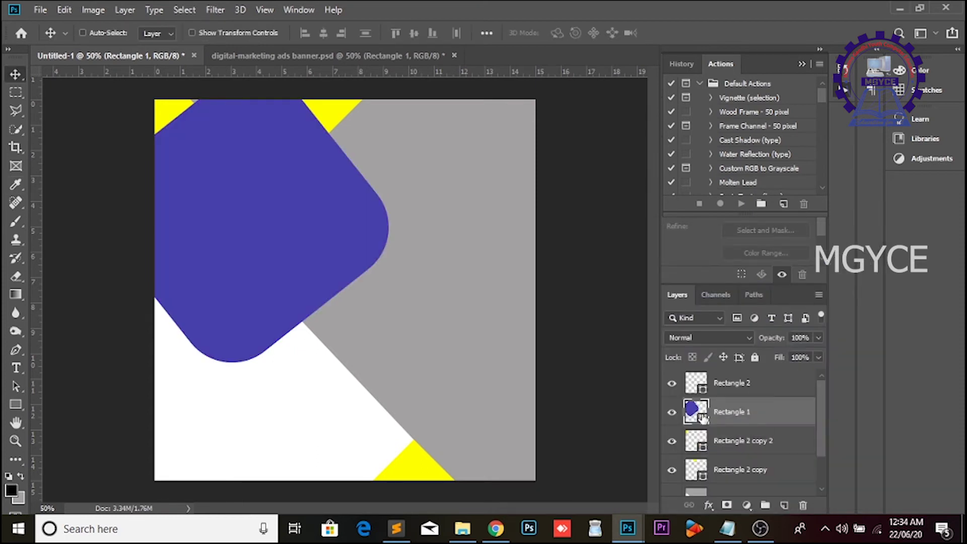
{"action": "double_click", "coordinate": [700, 414]}
{"action": "type", "text": "100"}
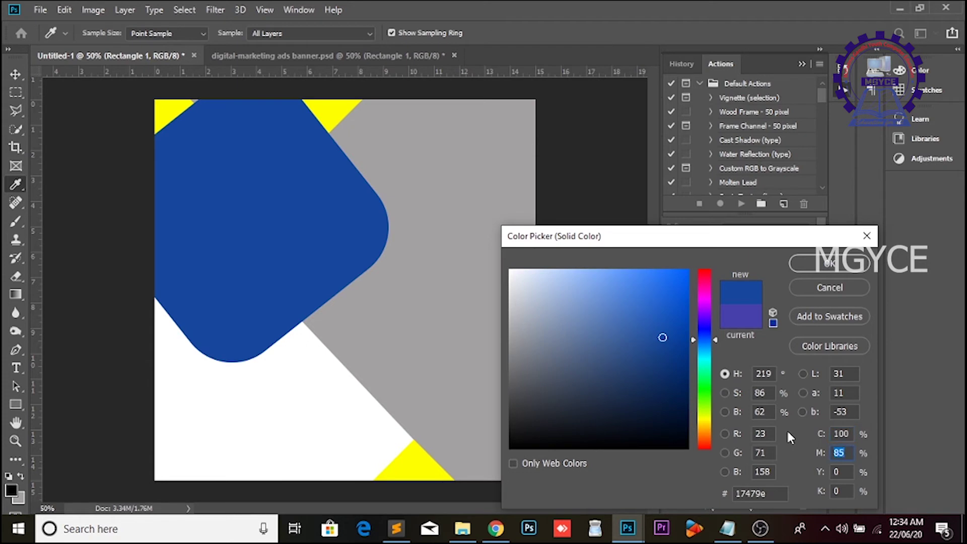
{"action": "type", "text": "100"}
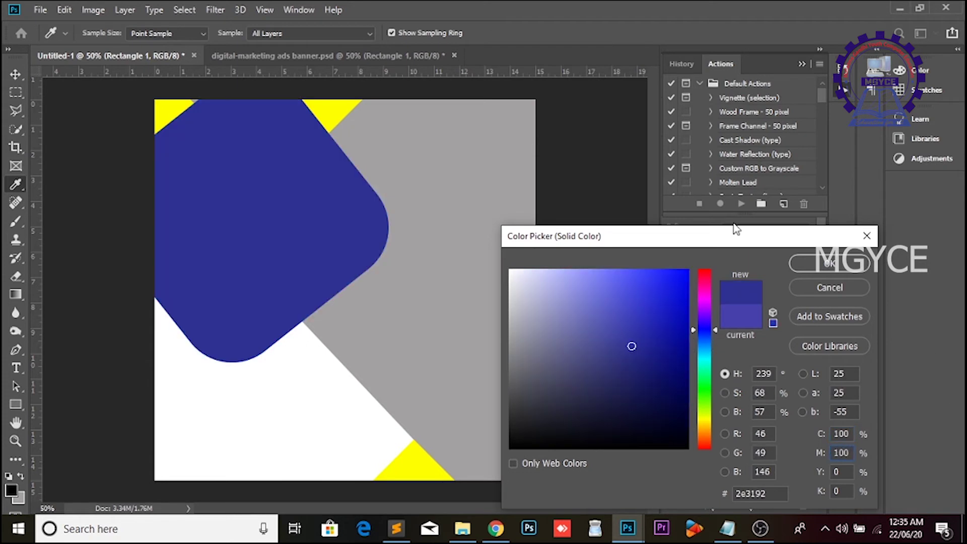
{"action": "left_click", "coordinate": [675, 337]}
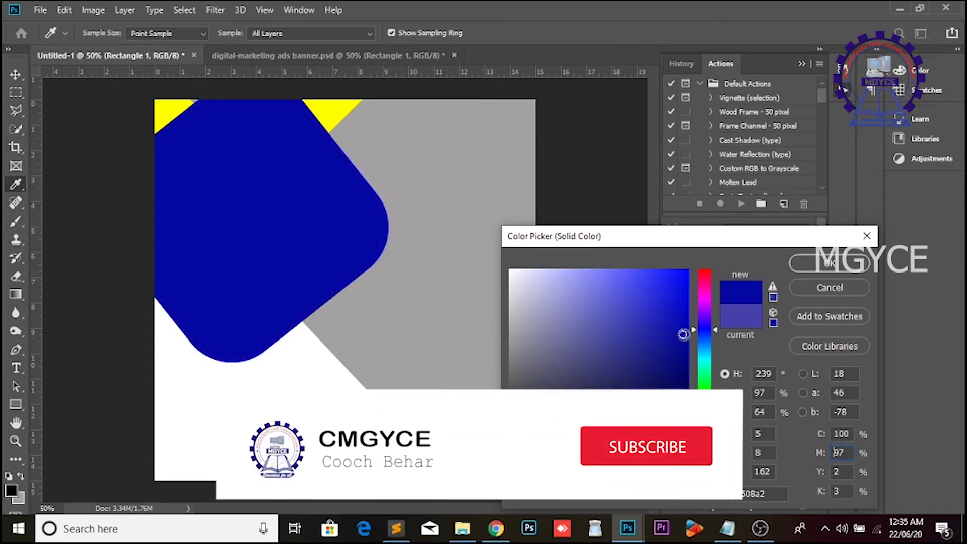
{"action": "key", "text": "Return"}
{"action": "key", "text": "v"}
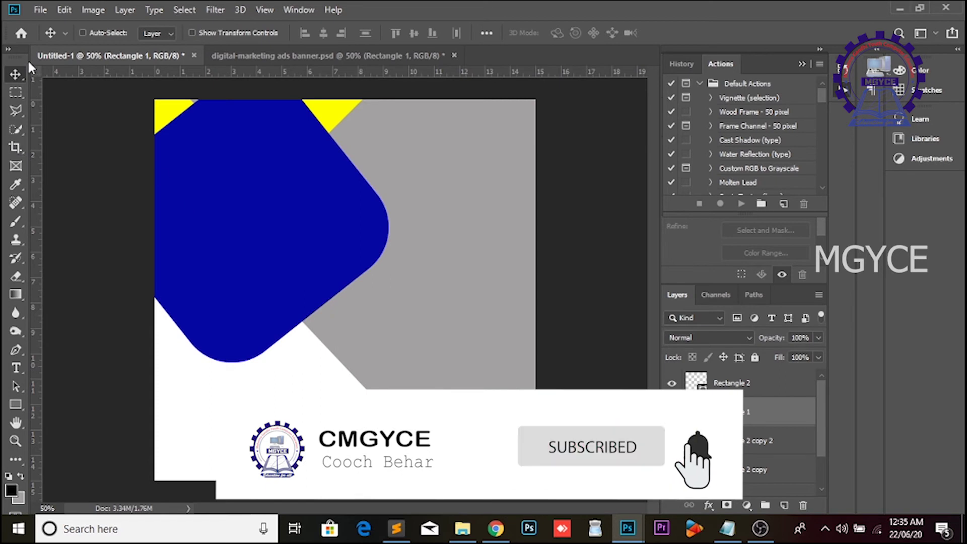
Make Layer 1 the active layer via the canvas right-click layer list.
{"action": "right_click", "coordinate": [472, 238]}
{"action": "left_click", "coordinate": [486, 247]}
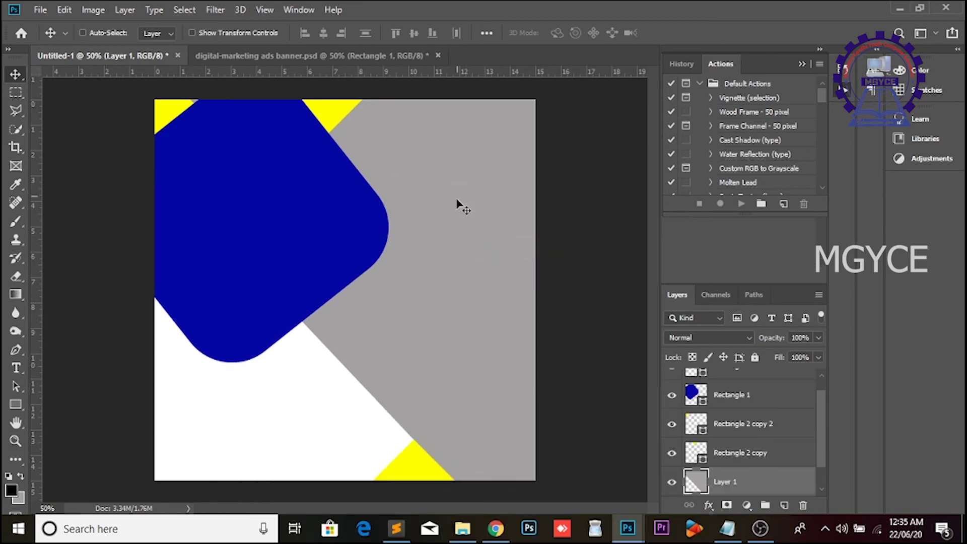
{"action": "right_click", "coordinate": [161, 115]}
{"action": "left_click", "coordinate": [176, 118]}
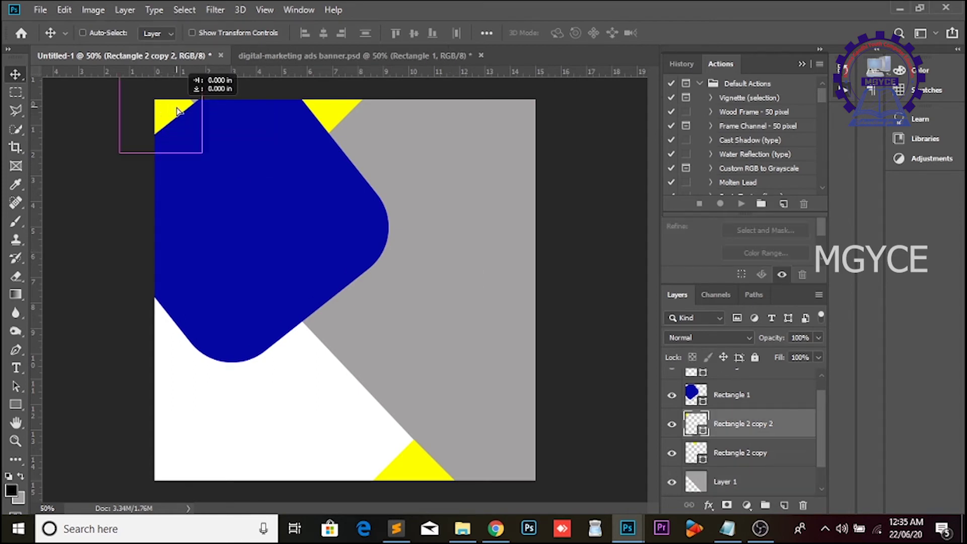
{"action": "right_click", "coordinate": [467, 184]}
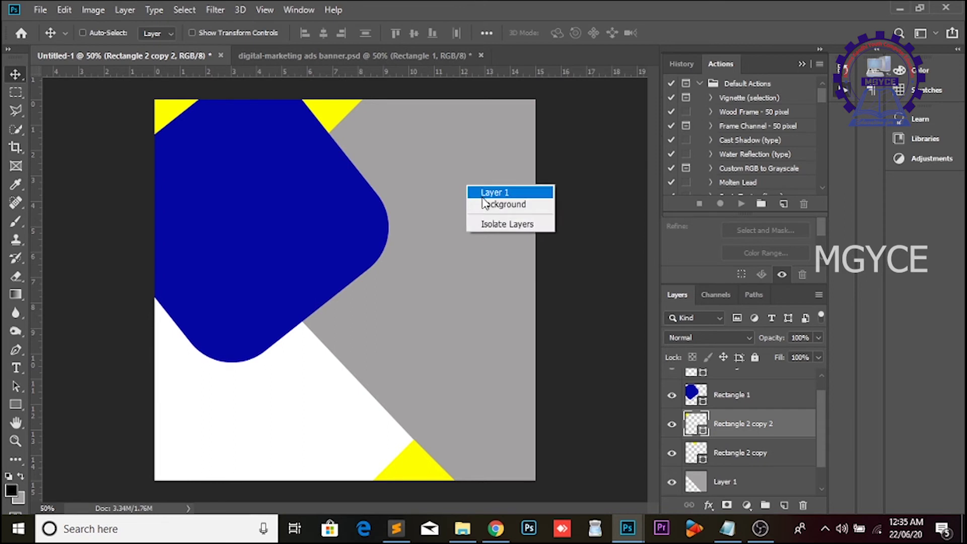
{"action": "left_click", "coordinate": [478, 193]}
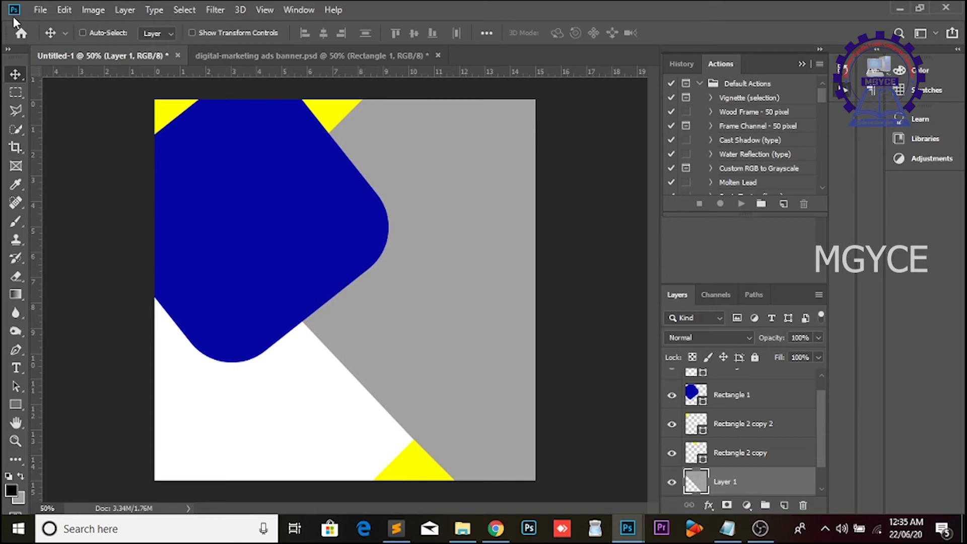
Place Image.jpg as a linked image and enlarge it to fill the square canvas.
{"action": "left_click", "coordinate": [39, 9]}
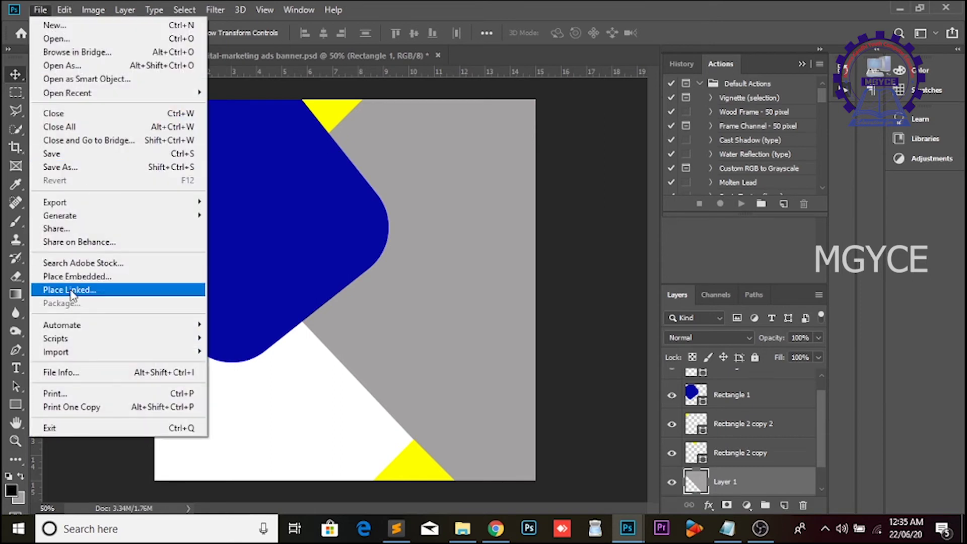
{"action": "left_click", "coordinate": [76, 290]}
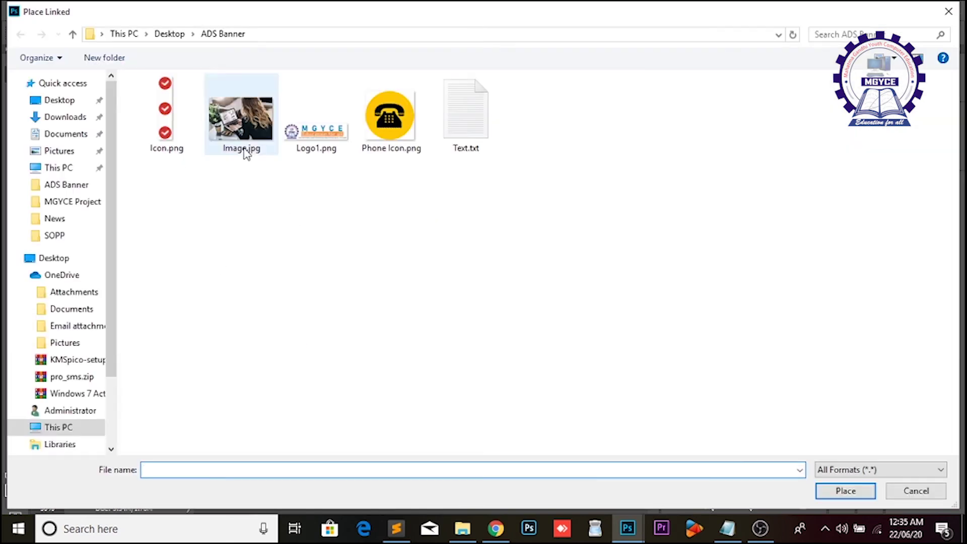
{"action": "left_click", "coordinate": [260, 144]}
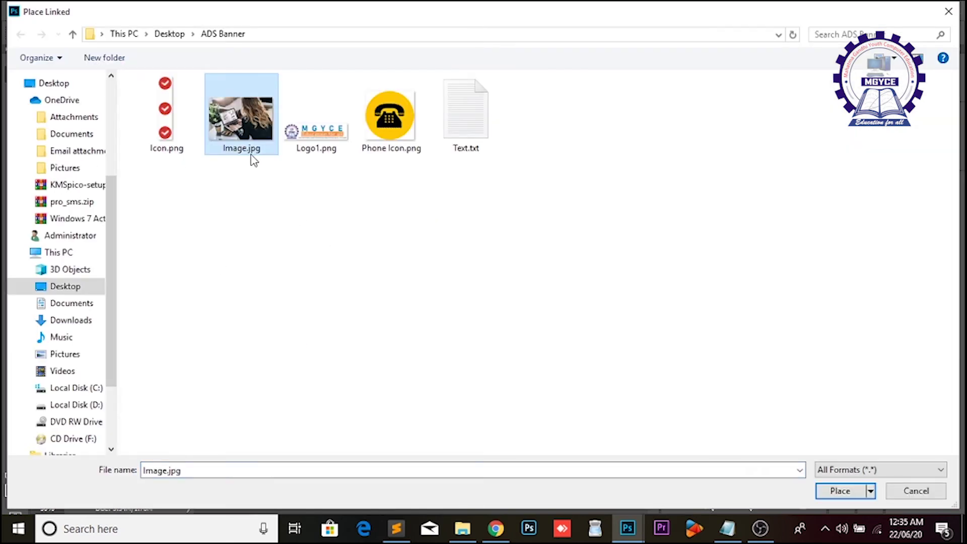
{"action": "double_click", "coordinate": [244, 122]}
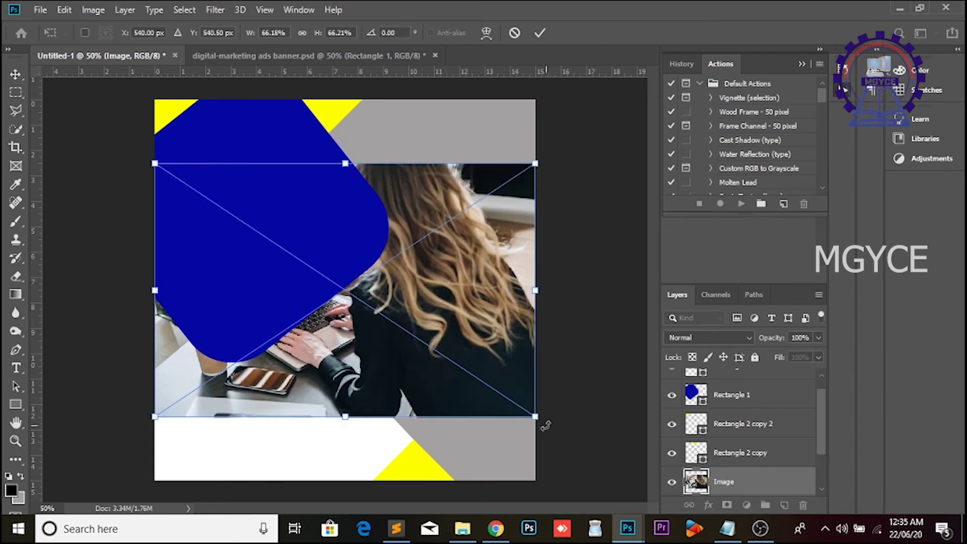
{"action": "left_click_drag", "start_coordinate": [537, 417], "coordinate": [597, 497]}
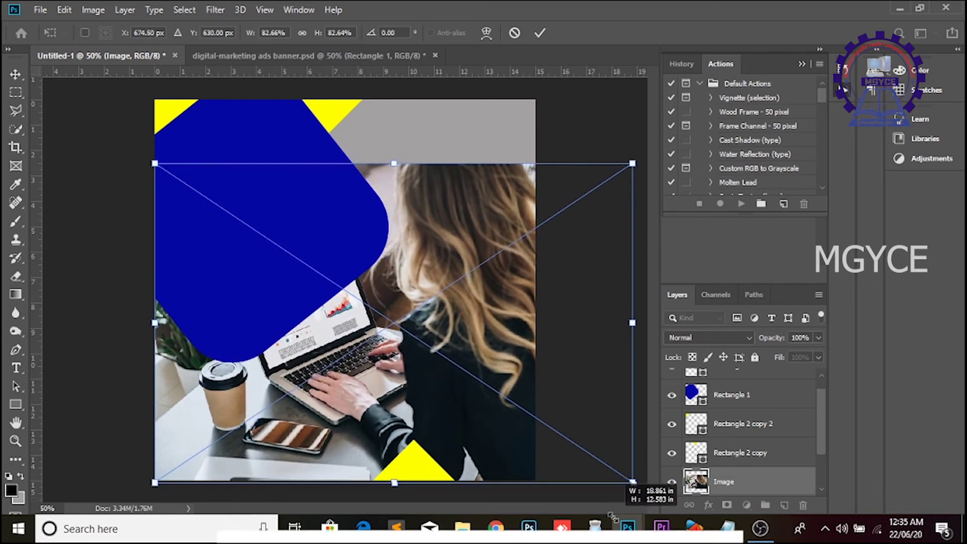
{"action": "left_click_drag", "start_coordinate": [598, 498], "coordinate": [617, 511]}
{"action": "left_click_drag", "start_coordinate": [155, 164], "coordinate": [72, 81]}
{"action": "key", "text": "Return"}
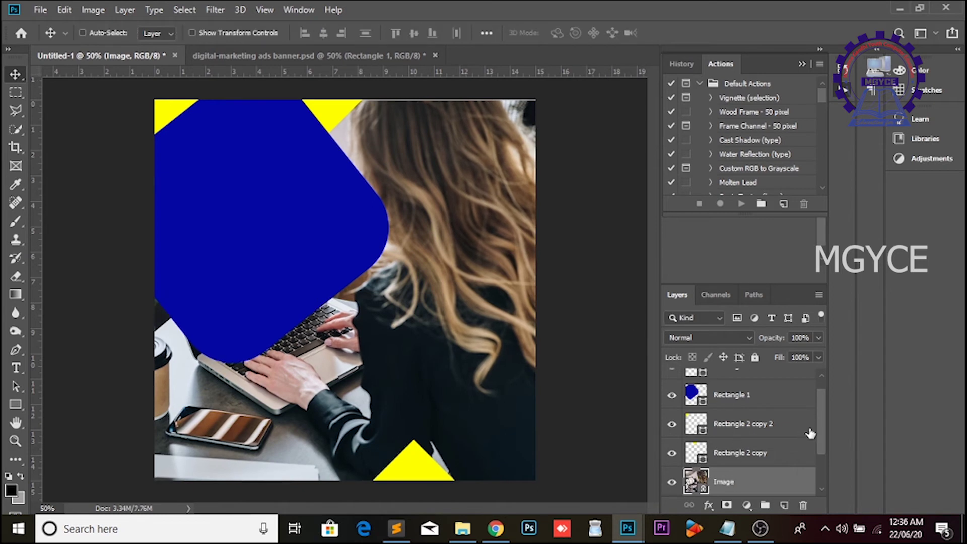
Clip the laptop photo to the shape below, then rescale and shift it rightward to frame the woman.
{"action": "right_click", "coordinate": [740, 487]}
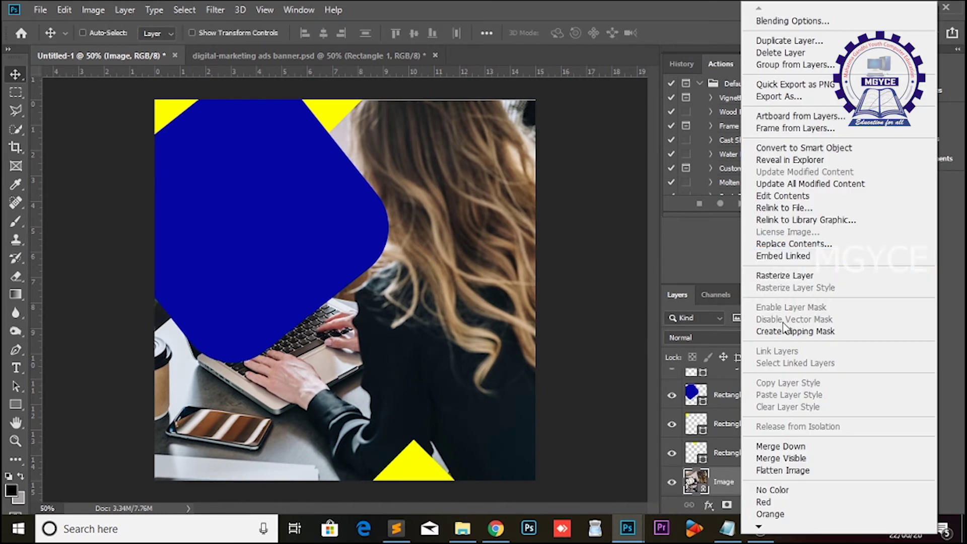
{"action": "left_click", "coordinate": [787, 331]}
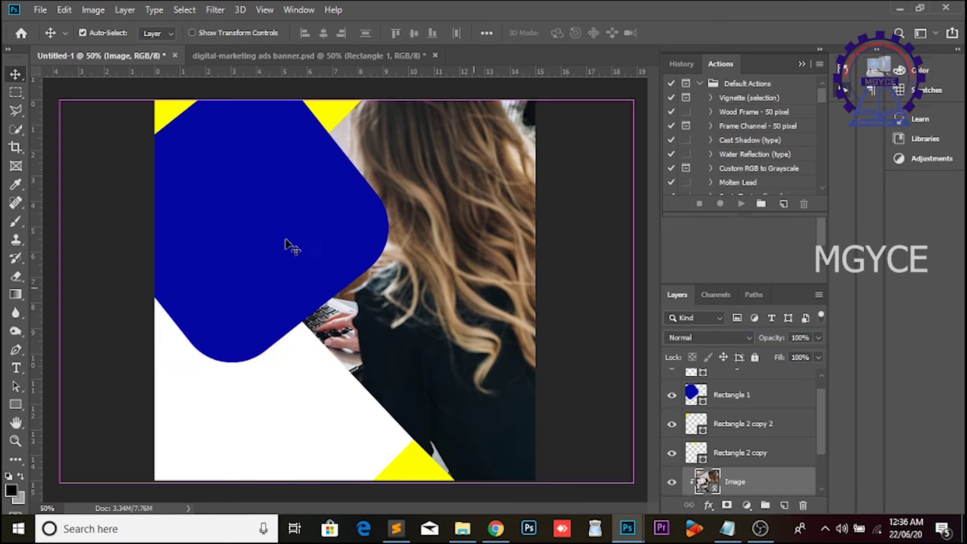
{"action": "key", "text": "ctrl+t"}
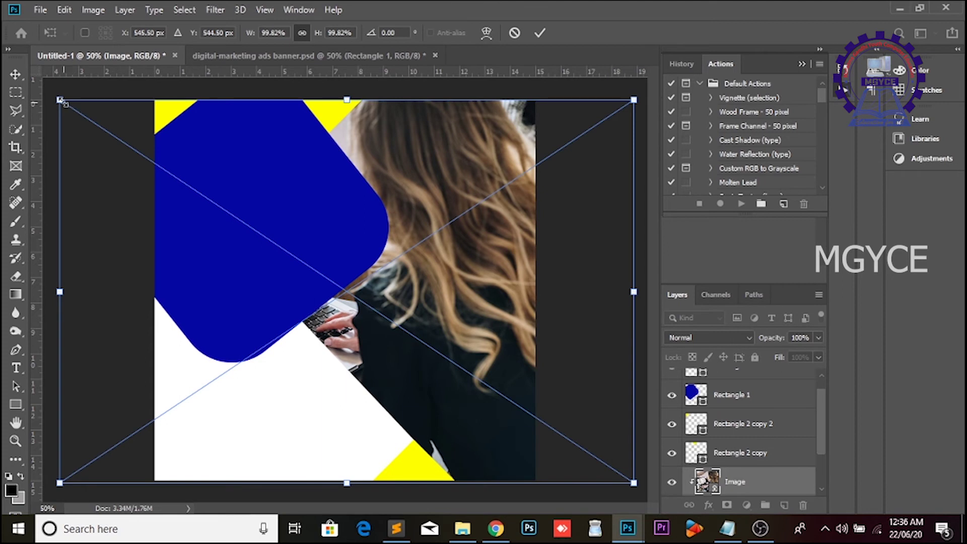
{"action": "left_click_drag", "start_coordinate": [60, 99], "coordinate": [109, 132]}
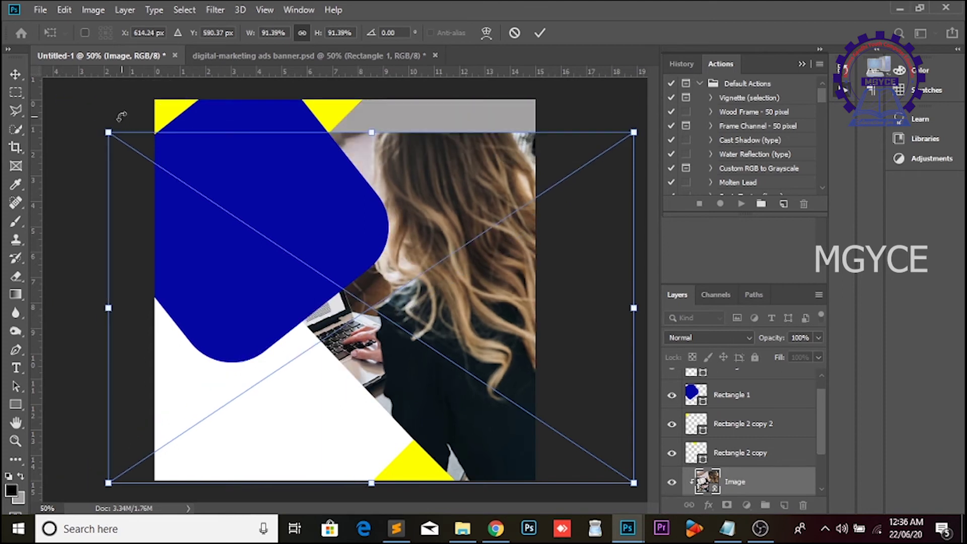
{"action": "left_click_drag", "start_coordinate": [440, 173], "coordinate": [501, 140]}
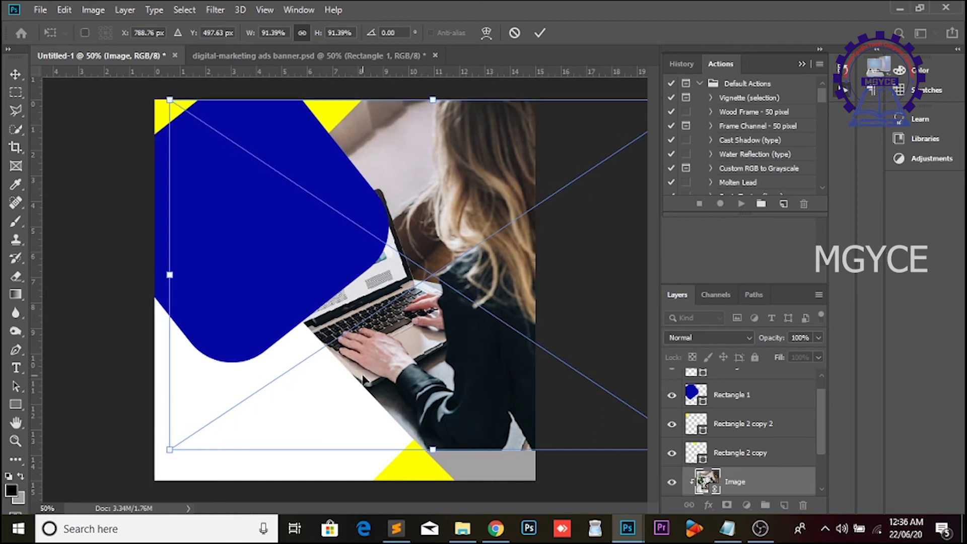
{"action": "left_click_drag", "start_coordinate": [171, 450], "coordinate": [143, 516]}
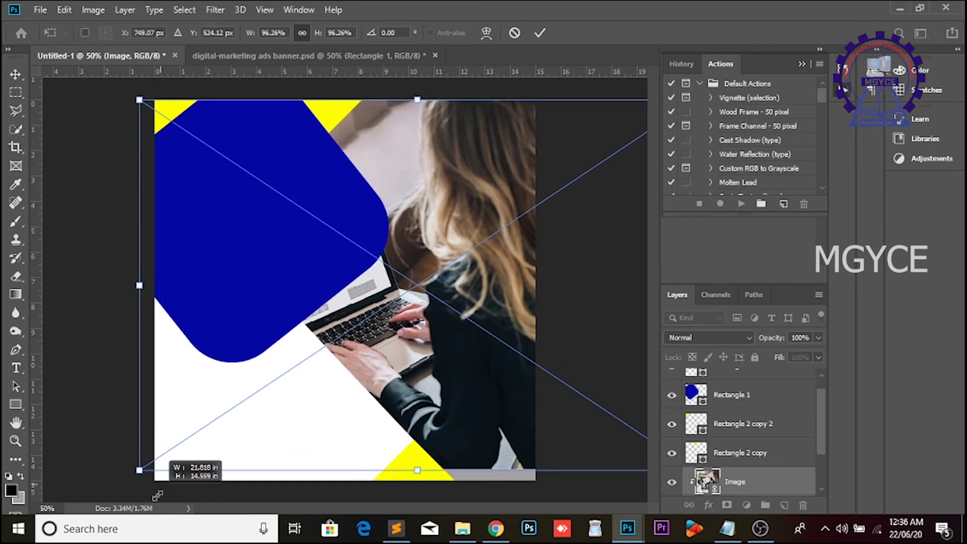
{"action": "left_click_drag", "start_coordinate": [446, 407], "coordinate": [477, 408]}
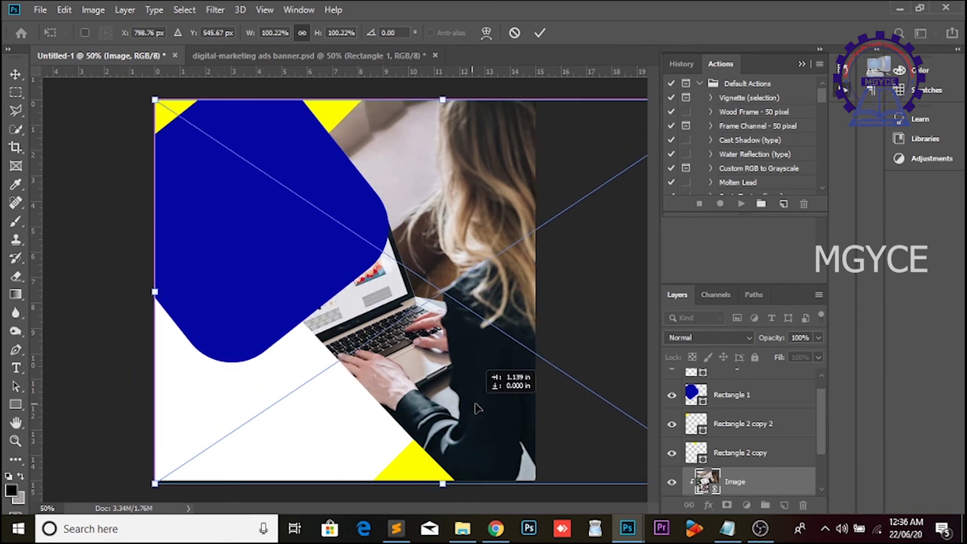
{"action": "key", "text": "Return"}
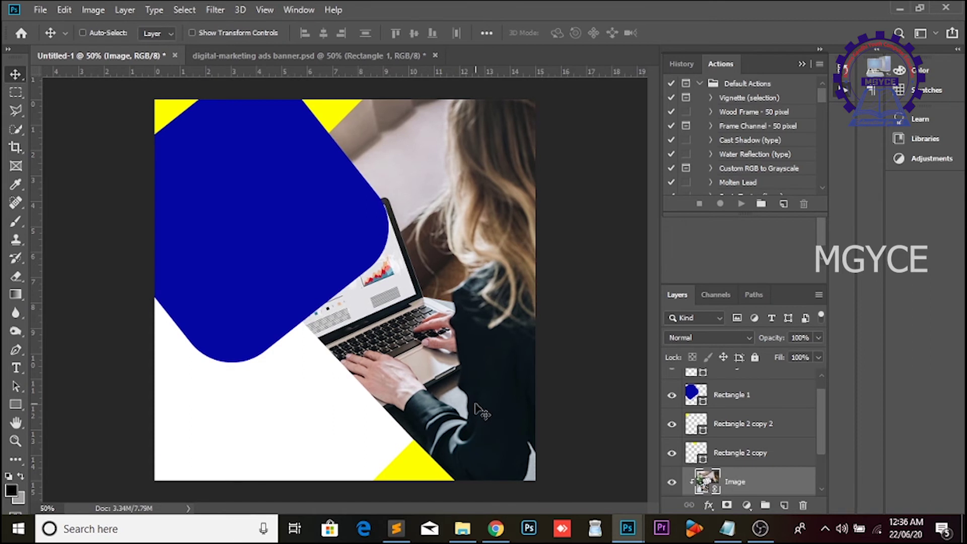
{"action": "left_click_drag", "start_coordinate": [475, 403], "coordinate": [484, 414]}
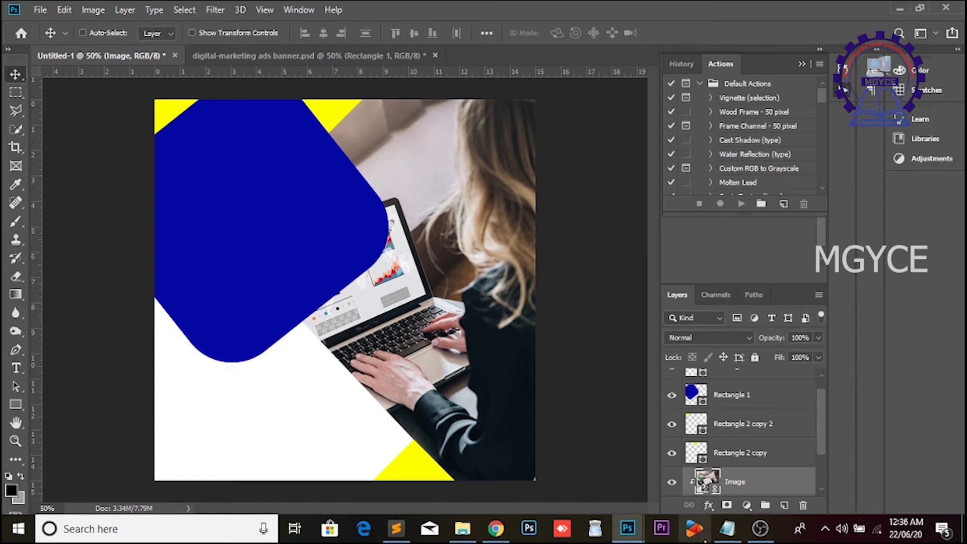
Select the headline line in the Text.txt notes, then return to Photoshop.
{"action": "left_click", "coordinate": [725, 532]}
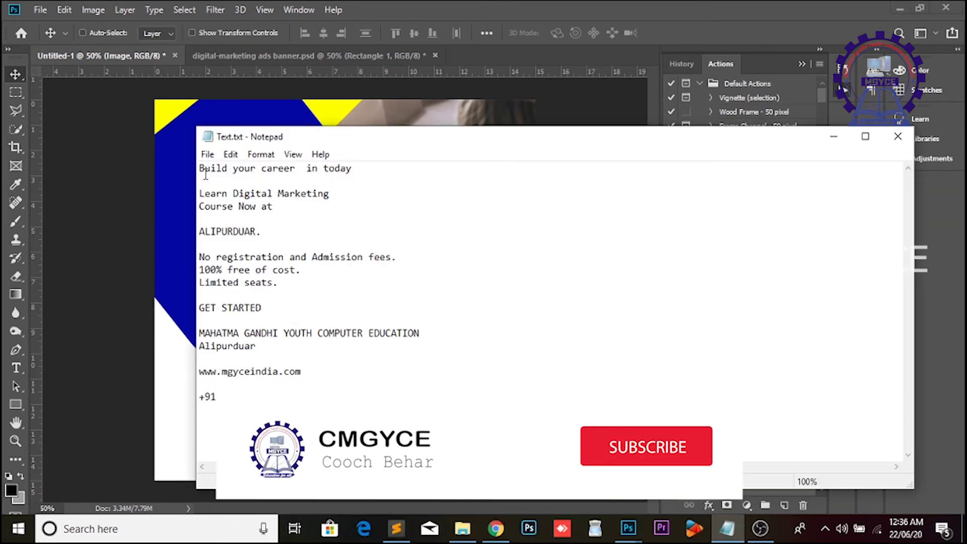
{"action": "left_click_drag", "start_coordinate": [200, 168], "coordinate": [353, 169]}
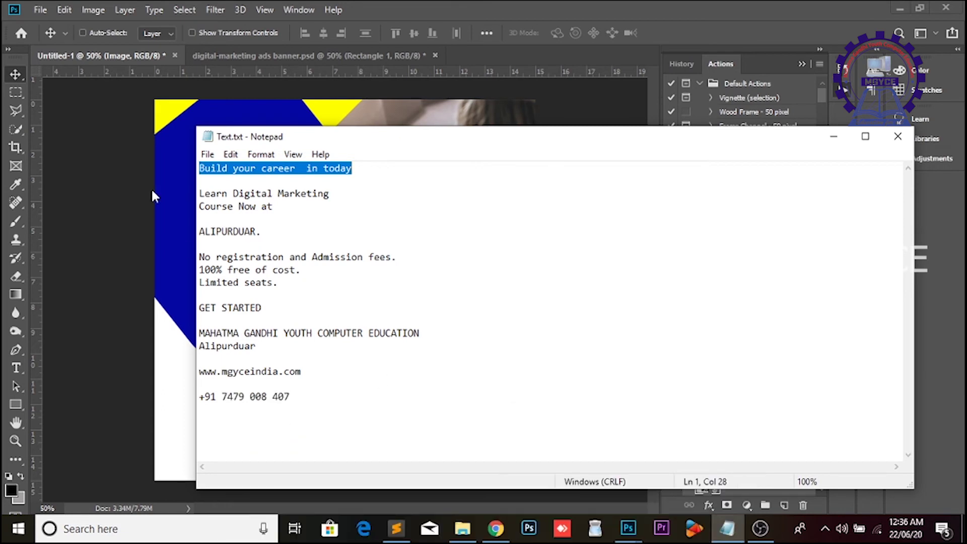
{"action": "left_click", "coordinate": [151, 188]}
Paste the headline "Build your career in today" as a text layer on the blue panel, retrying after a garbled paste.
{"action": "key", "text": "t"}
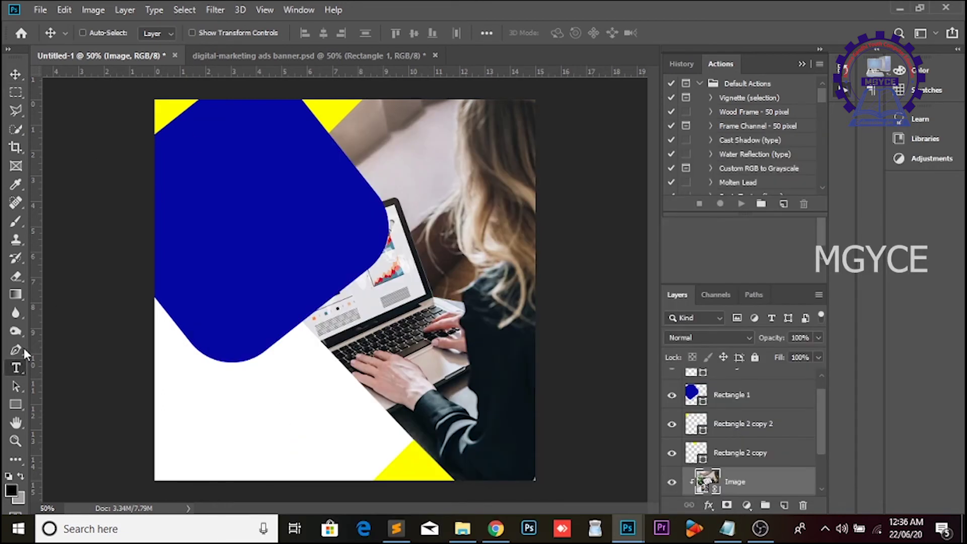
{"action": "left_click", "coordinate": [195, 156]}
{"action": "key", "text": "ctrl+v"}
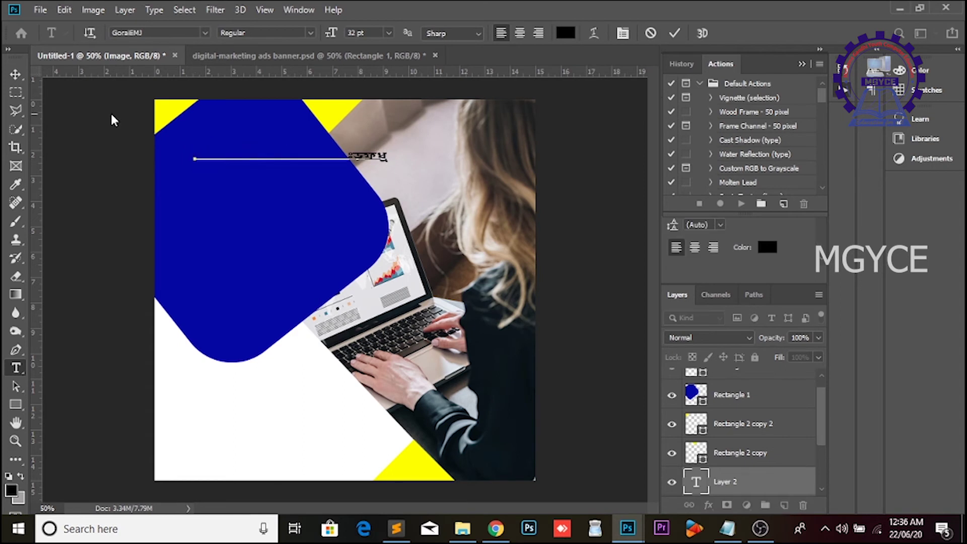
{"action": "key", "text": "Escape"}
{"action": "left_click", "coordinate": [15, 75]}
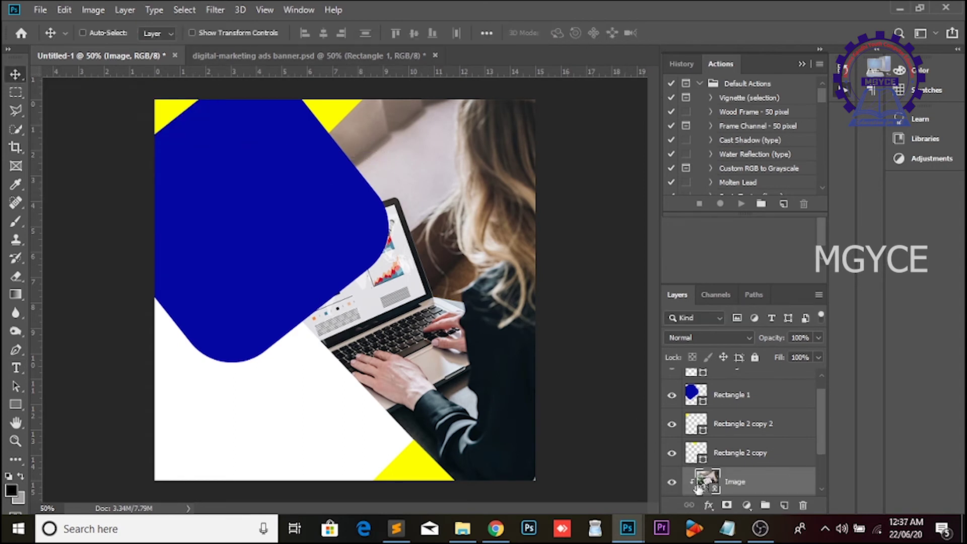
{"action": "left_click", "coordinate": [727, 527]}
{"action": "key", "text": "ctrl+c"}
{"action": "key", "text": "alt+Tab"}
{"action": "key", "text": "t"}
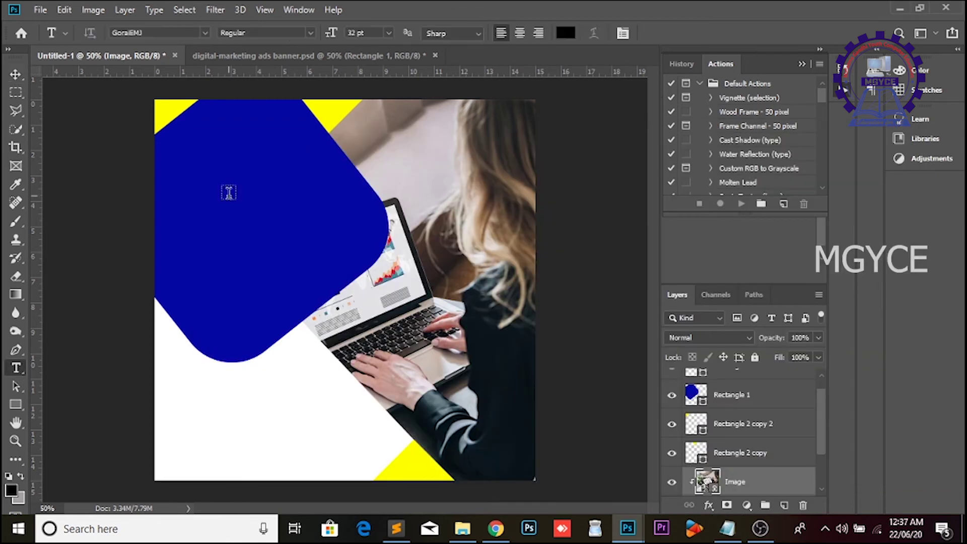
{"action": "left_click", "coordinate": [227, 194]}
{"action": "key", "text": "ctrl+v"}
Set the headline font to Helvetica Now Display Thin.
{"action": "left_click", "coordinate": [840, 69]}
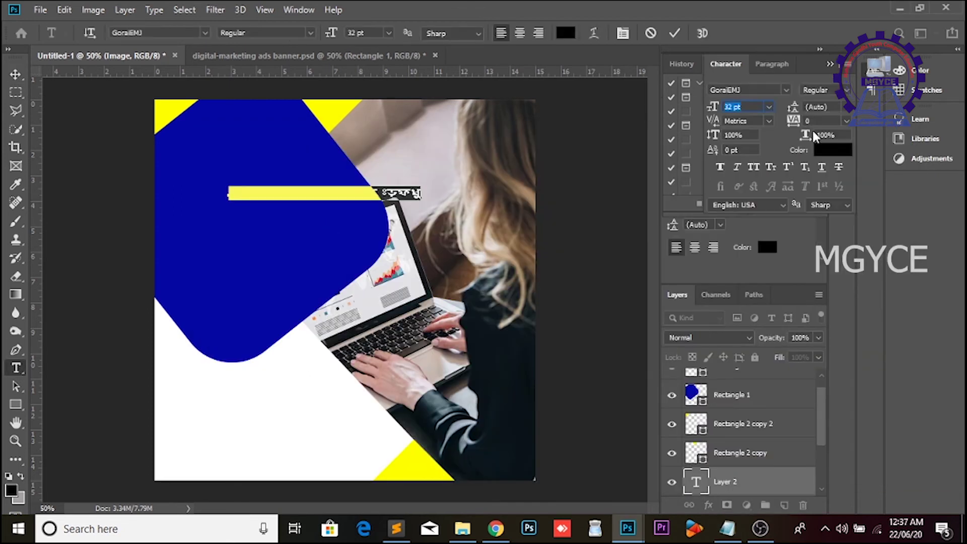
{"action": "left_click", "coordinate": [756, 89]}
{"action": "type", "text": "he"}
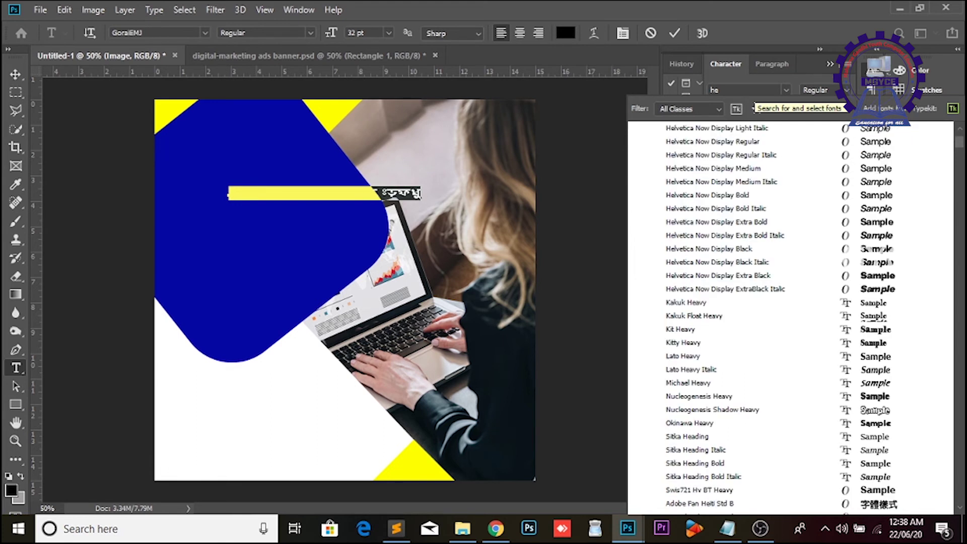
{"action": "type", "text": "lvetica Now Dis..."}
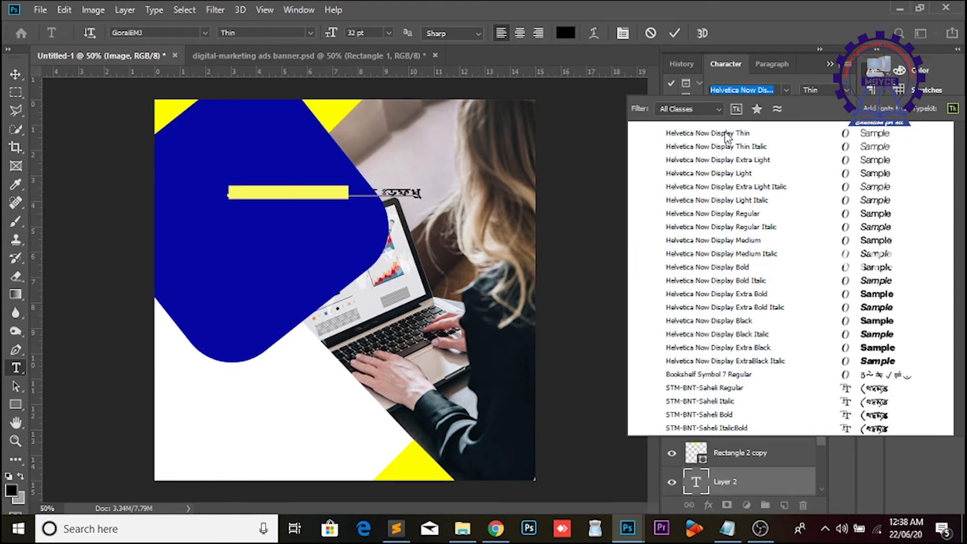
{"action": "left_click", "coordinate": [727, 133]}
{"action": "left_click", "coordinate": [17, 74]}
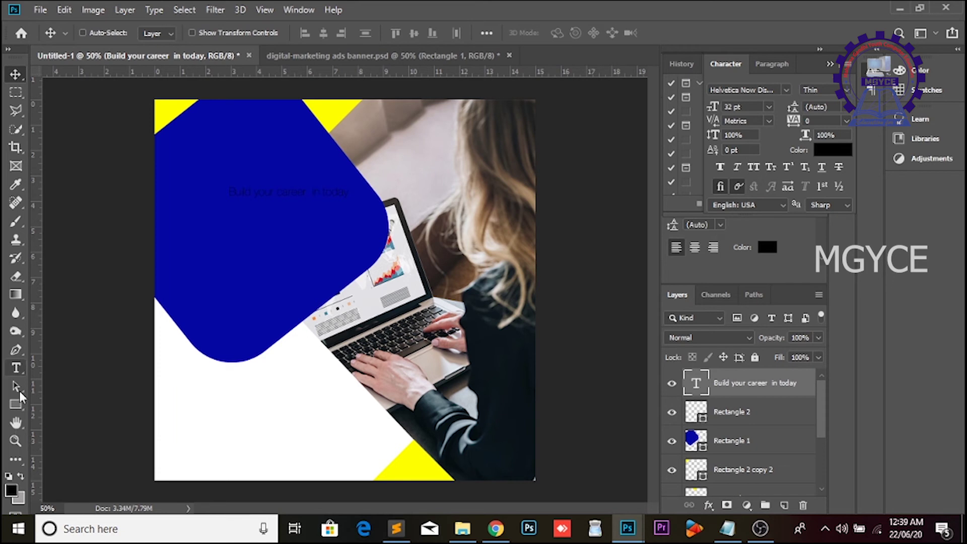
Colour the headline white and move it to the panel's upper left.
{"action": "left_click", "coordinate": [17, 368]}
{"action": "left_click", "coordinate": [570, 34]}
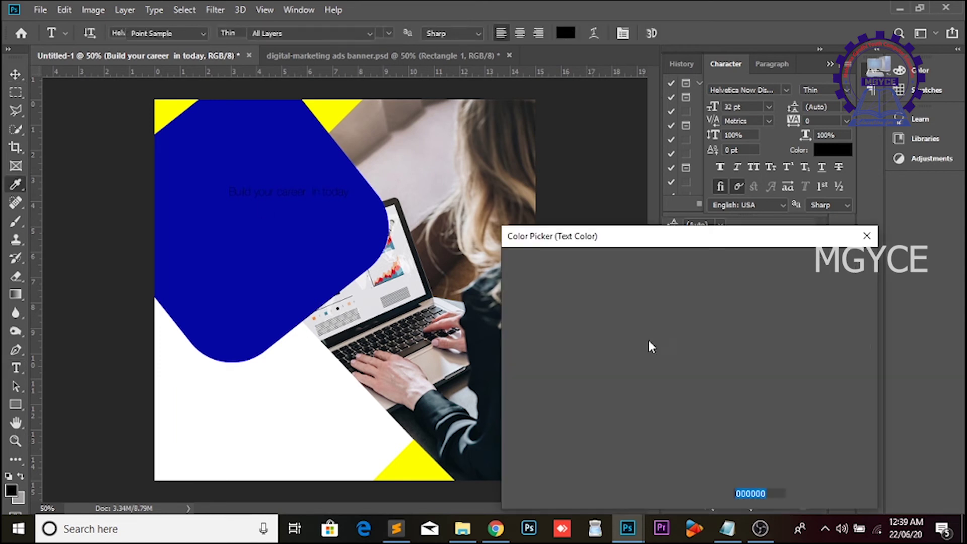
{"action": "left_click", "coordinate": [597, 269]}
{"action": "left_click", "coordinate": [829, 253]}
{"action": "left_click", "coordinate": [16, 76]}
{"action": "mouse_move", "coordinate": [287, 198]}
{"action": "left_mouse_down"}
{"action": "mouse_move", "coordinate": [248, 176]}
{"action": "mouse_move", "coordinate": [282, 212]}
{"action": "left_mouse_up"}
Add the "Learn Digital Marketing Course Now at" text below the headline.
{"action": "left_click", "coordinate": [728, 529]}
{"action": "key", "text": "ctrl+c"}
{"action": "left_click", "coordinate": [263, 108]}
{"action": "key", "text": "t"}
{"action": "left_click", "coordinate": [199, 219]}
{"action": "key", "text": "ctrl+v"}
{"action": "left_click", "coordinate": [17, 75]}
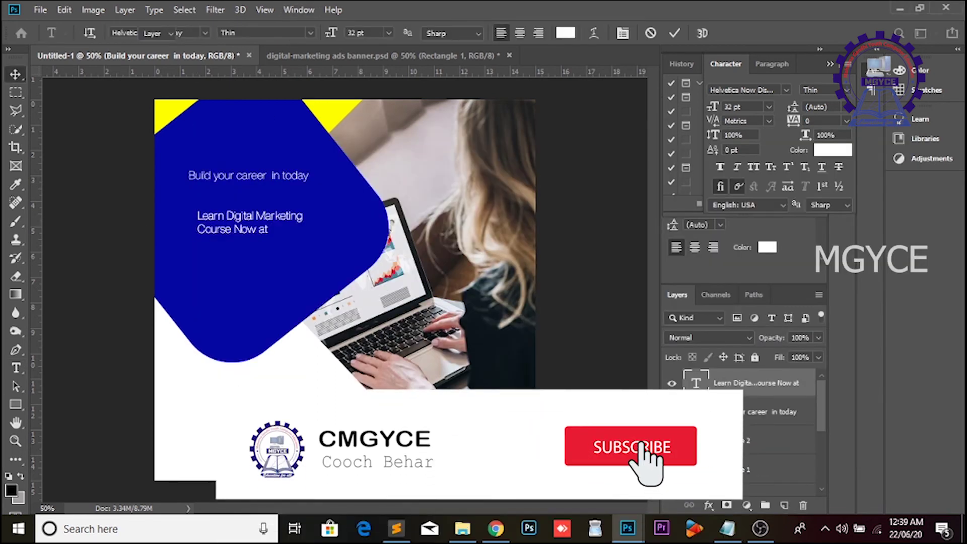
Copy "ALIPURDUAR." from the notes and start a text layer below the course lines.
{"action": "left_click", "coordinate": [728, 528]}
{"action": "left_click_drag", "start_coordinate": [199, 231], "coordinate": [261, 232]}
{"action": "key", "text": "ctrl+c"}
{"action": "left_click", "coordinate": [529, 528]}
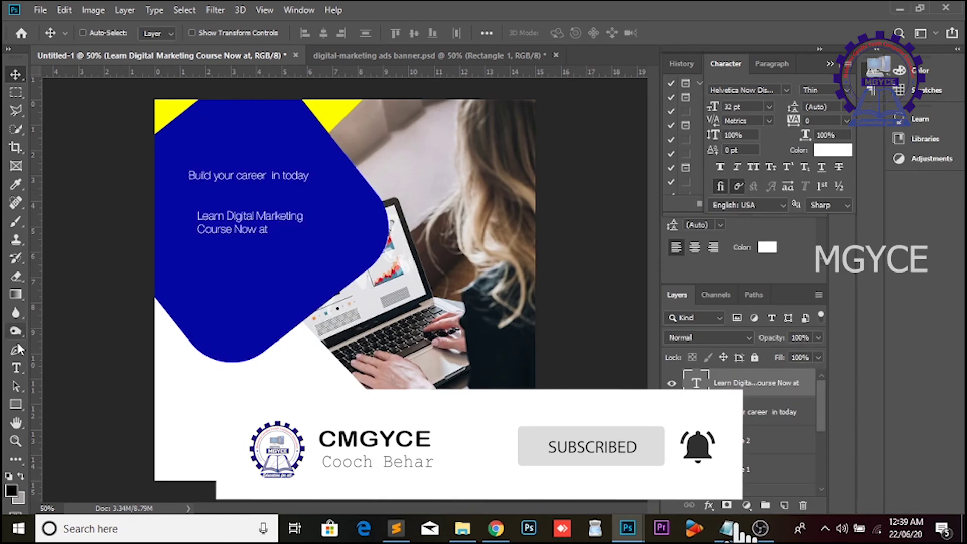
{"action": "key", "text": "t"}
{"action": "left_click", "coordinate": [216, 257]}
Commit the ALIPURDUAR. text and paste the three free-admission lines below it from Notepad.
{"action": "key", "text": "ctrl+v"}
{"action": "key", "text": "ctrl+Return"}
{"action": "key", "text": "v"}
{"action": "key", "text": "alt+Tab"}
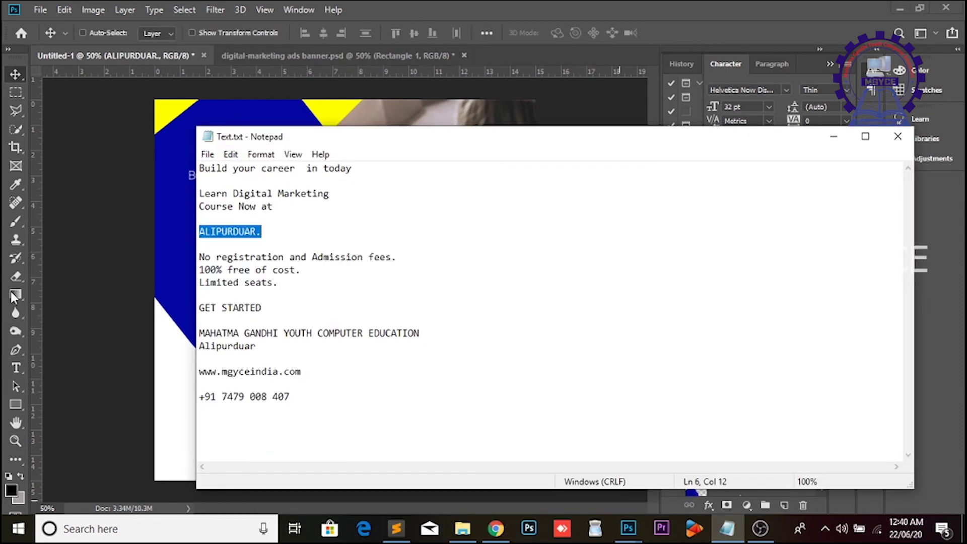
{"action": "left_click_drag", "start_coordinate": [199, 257], "coordinate": [280, 282]}
{"action": "key", "text": "ctrl+c"}
{"action": "key", "text": "alt+Tab"}
{"action": "key", "text": "t"}
{"action": "left_click", "coordinate": [210, 286]}
{"action": "key", "text": "ctrl+v"}
{"action": "key", "text": "ctrl+Return"}
{"action": "key", "text": "v"}
Paste the institute name and town near the bottom of the ad in black text.
{"action": "key", "text": "alt+Tab"}
{"action": "left_click_drag", "start_coordinate": [200, 332], "coordinate": [320, 355]}
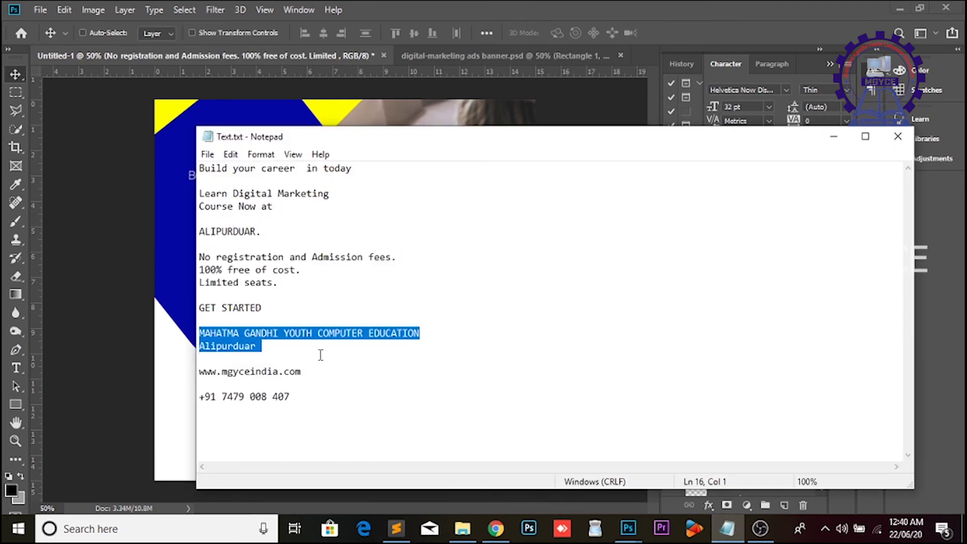
{"action": "key", "text": "ctrl+c"}
{"action": "key", "text": "alt+Tab"}
{"action": "key", "text": "t"}
{"action": "left_click", "coordinate": [214, 417]}
{"action": "key", "text": "ctrl+v"}
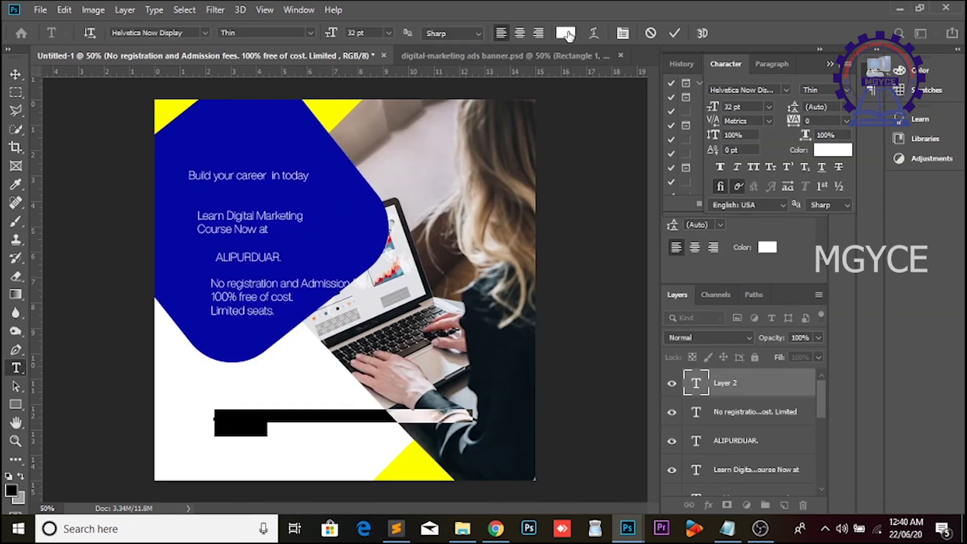
{"action": "left_click", "coordinate": [565, 33]}
{"action": "key", "text": "Return"}
{"action": "key", "text": "ctrl+Return"}
{"action": "key", "text": "v"}
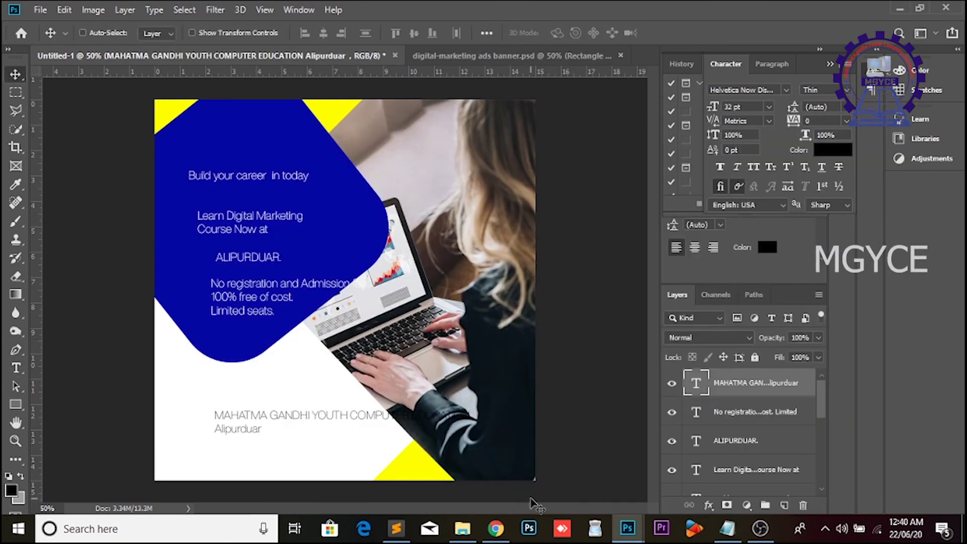
{"action": "mouse_move", "coordinate": [628, 528]}
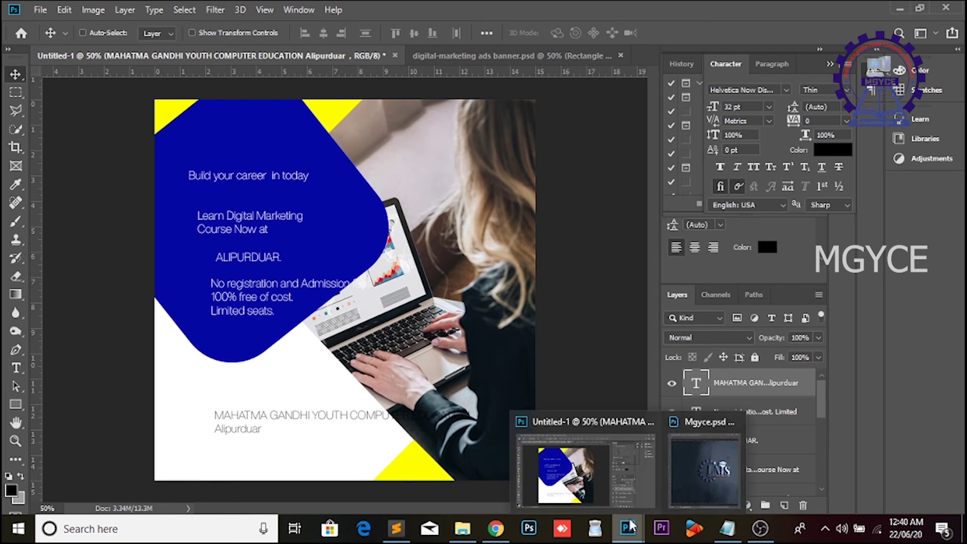
Add the website address as a text line below the institute name.
{"action": "key", "text": "alt+Tab"}
{"action": "left_click_drag", "start_coordinate": [200, 371], "coordinate": [298, 371]}
{"action": "key", "text": "ctrl+c"}
{"action": "key", "text": "alt+Tab"}
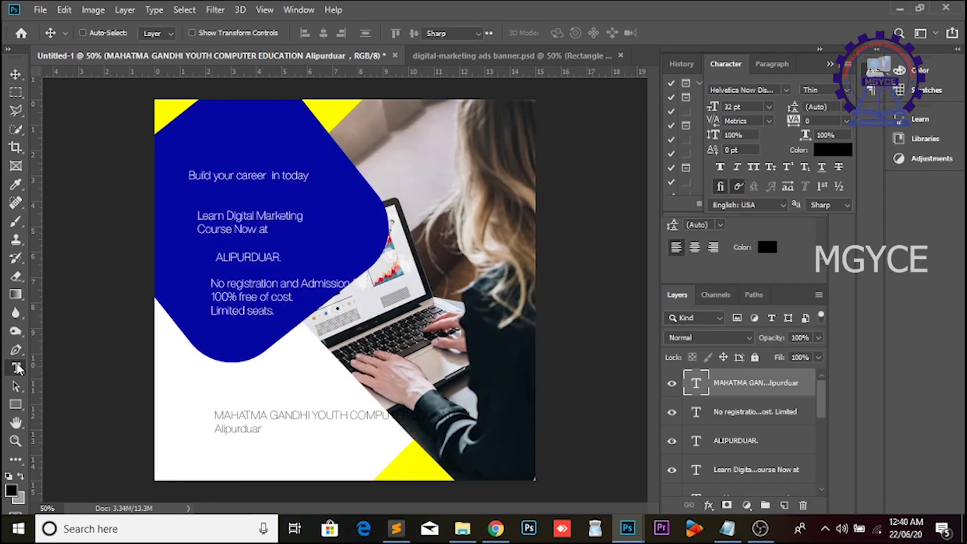
{"action": "left_click", "coordinate": [18, 369]}
{"action": "left_click", "coordinate": [224, 449]}
{"action": "key", "text": "ctrl+v"}
{"action": "key", "text": "ctrl+Return"}
{"action": "key", "text": "v"}
Add the phone number as a text line below the website address.
{"action": "key", "text": "alt+Tab"}
{"action": "left_click_drag", "start_coordinate": [291, 398], "coordinate": [167, 400]}
{"action": "key", "text": "ctrl+c"}
{"action": "key", "text": "alt+Tab"}
{"action": "left_click", "coordinate": [16, 368]}
{"action": "left_click", "coordinate": [215, 464]}
{"action": "key", "text": "ctrl+v"}
{"action": "key", "text": "ctrl+Return"}
{"action": "key", "text": "v"}
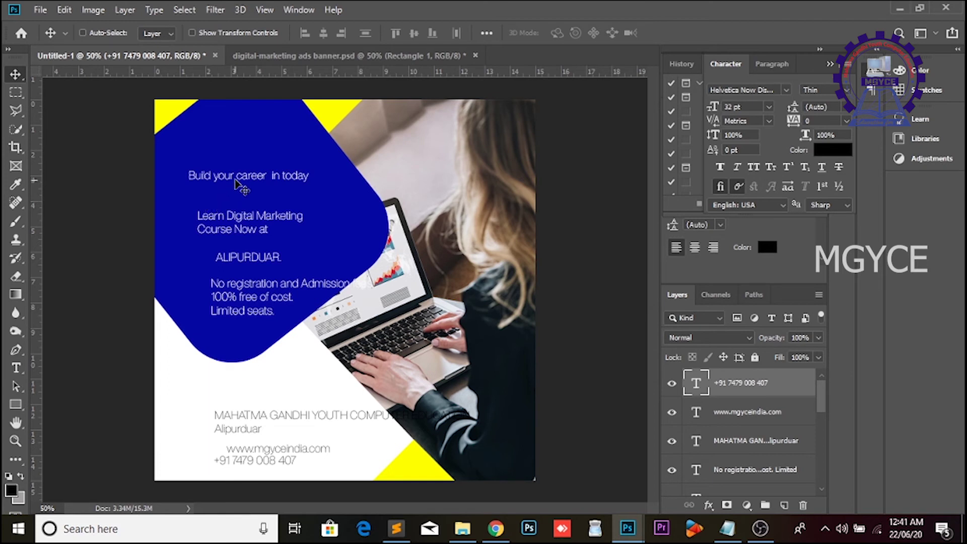
Move the 'Build your career in today' line slightly left, then switch to digital-marketing ads banner.psd.
{"action": "right_click", "coordinate": [238, 179]}
{"action": "left_click", "coordinate": [257, 182]}
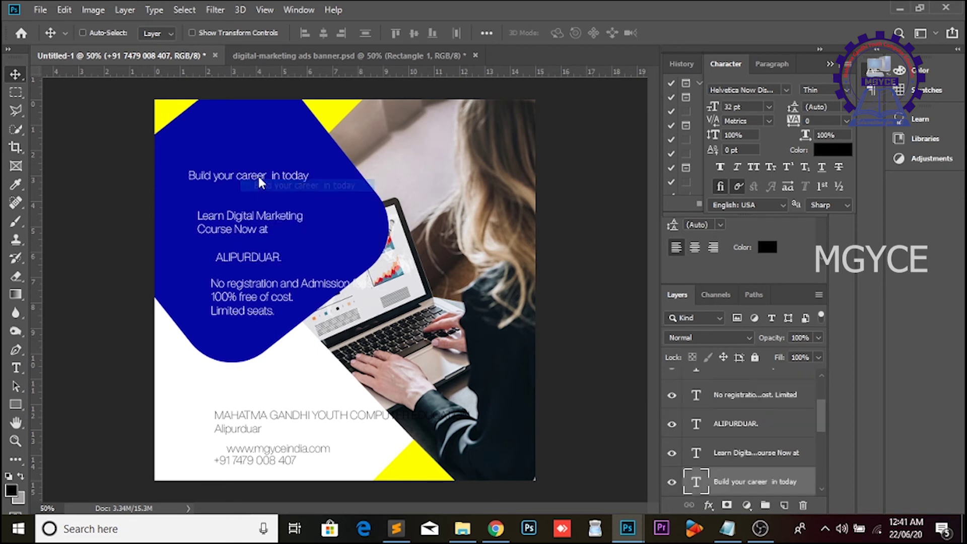
{"action": "left_click_drag", "start_coordinate": [261, 178], "coordinate": [249, 176]}
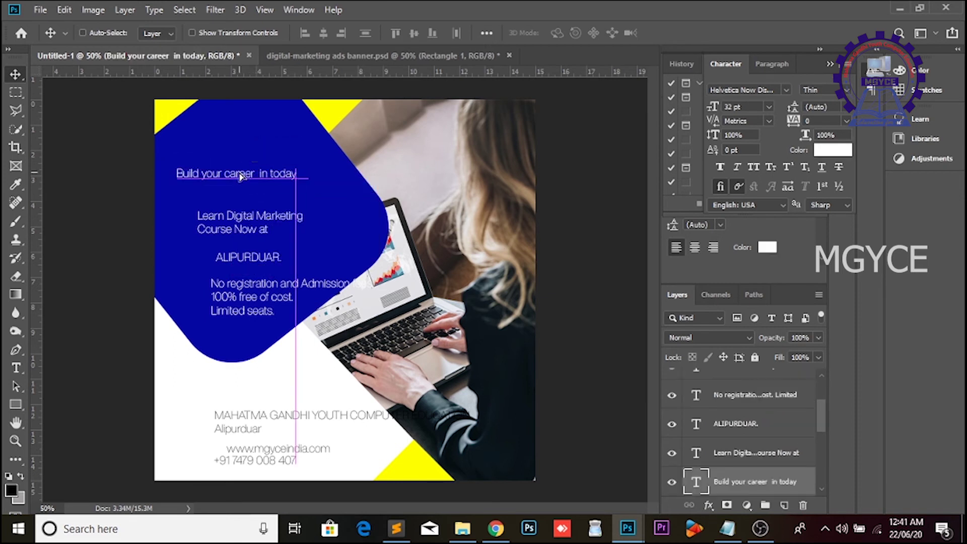
{"action": "key", "text": "ctrl+Tab"}
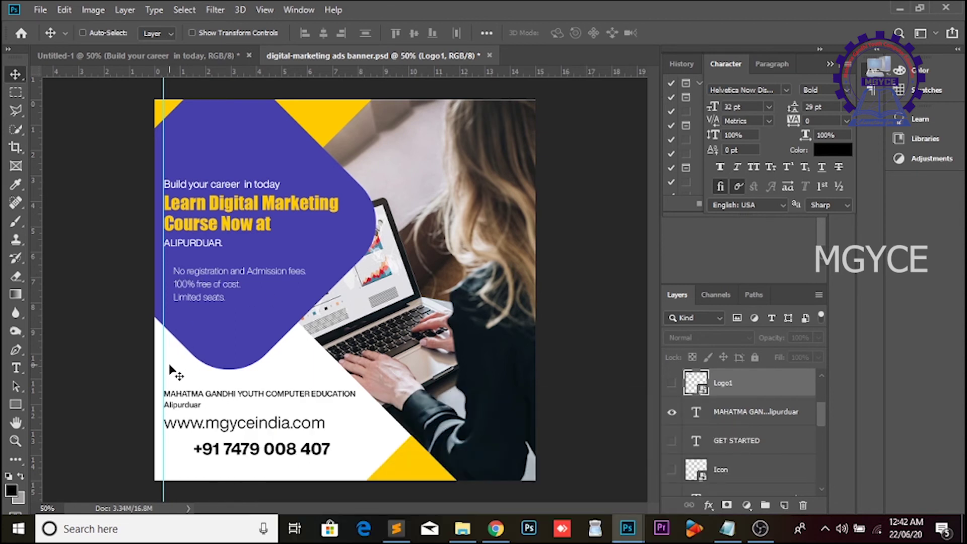
{"action": "left_click", "coordinate": [461, 530]}
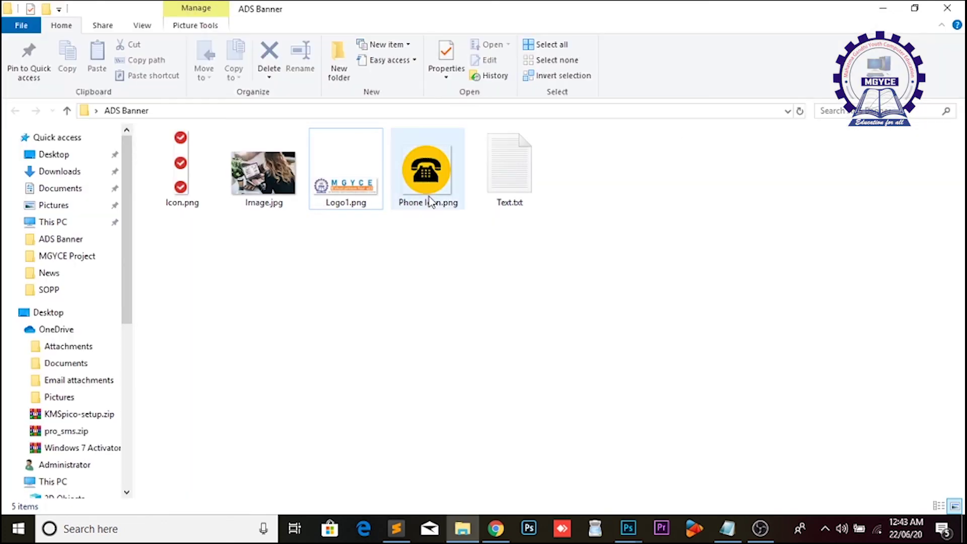
Place the red checkmark image Icon.png and align it beside the three bullet lines.
{"action": "double_click", "coordinate": [188, 182]}
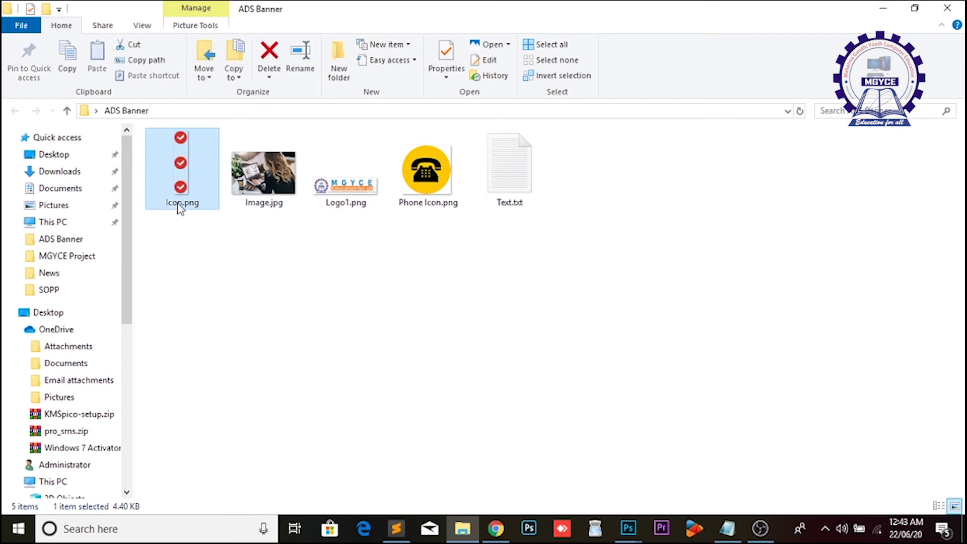
{"action": "mouse_move", "coordinate": [628, 527]}
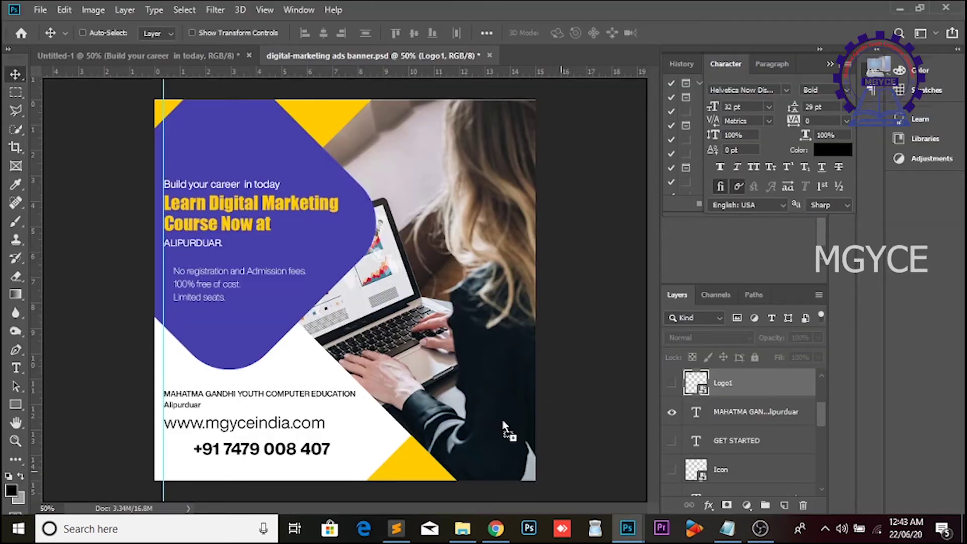
{"action": "left_click_drag", "start_coordinate": [625, 524], "coordinate": [232, 277]}
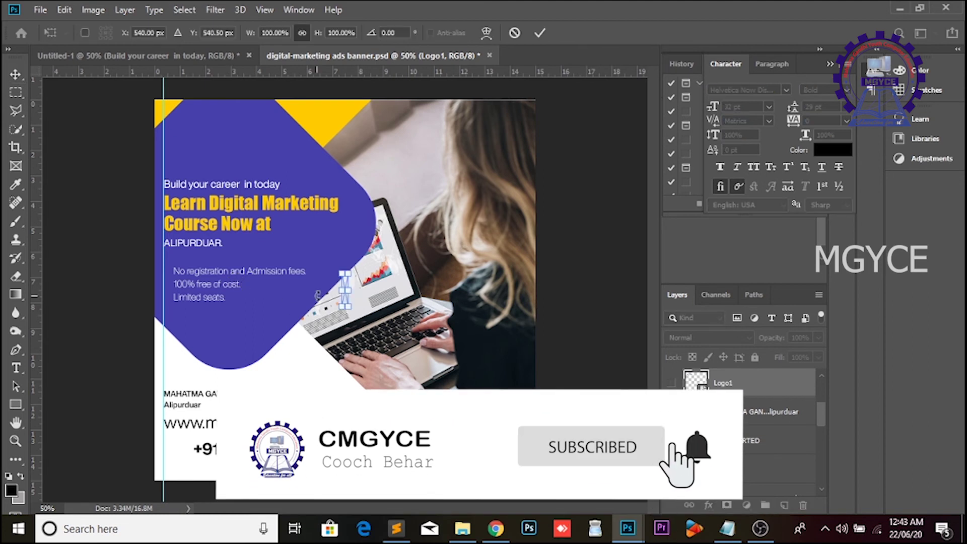
{"action": "key", "text": "Return"}
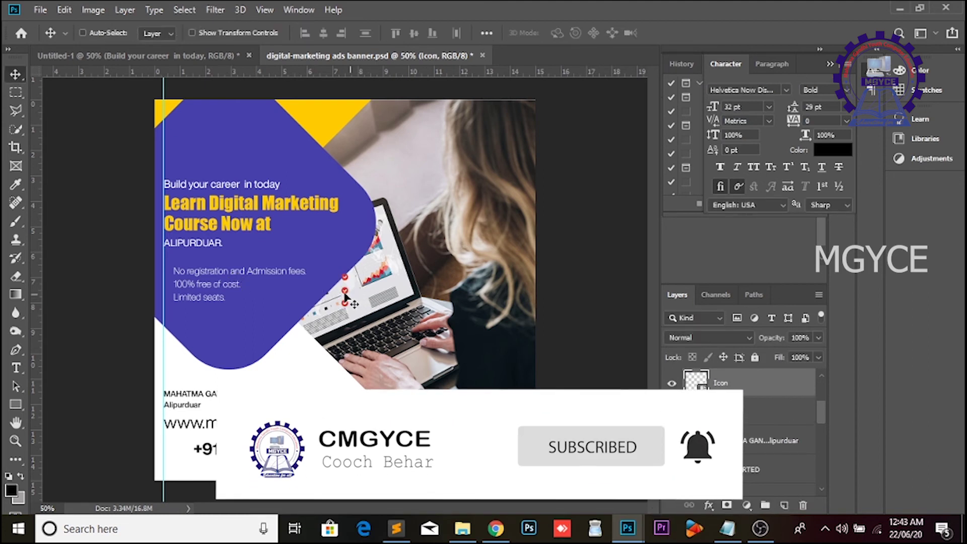
{"action": "left_click_drag", "start_coordinate": [259, 297], "coordinate": [167, 287]}
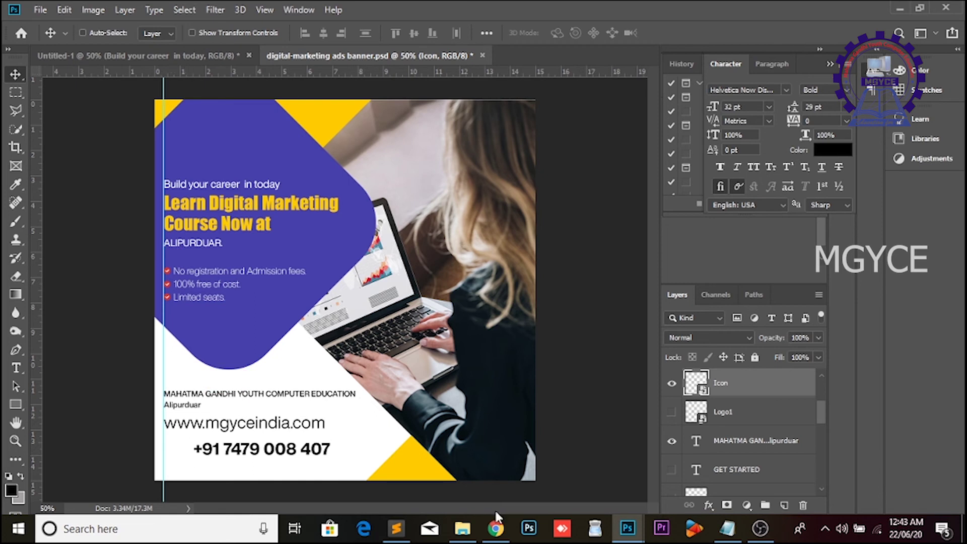
{"action": "left_click", "coordinate": [462, 528]}
Place Phone Icon.png and position it just left of the +91 phone number.
{"action": "mouse_move", "coordinate": [426, 171]}
{"action": "left_mouse_down"}
{"action": "mouse_move", "coordinate": [673, 455]}
{"action": "mouse_move", "coordinate": [536, 479]}
{"action": "left_mouse_up"}
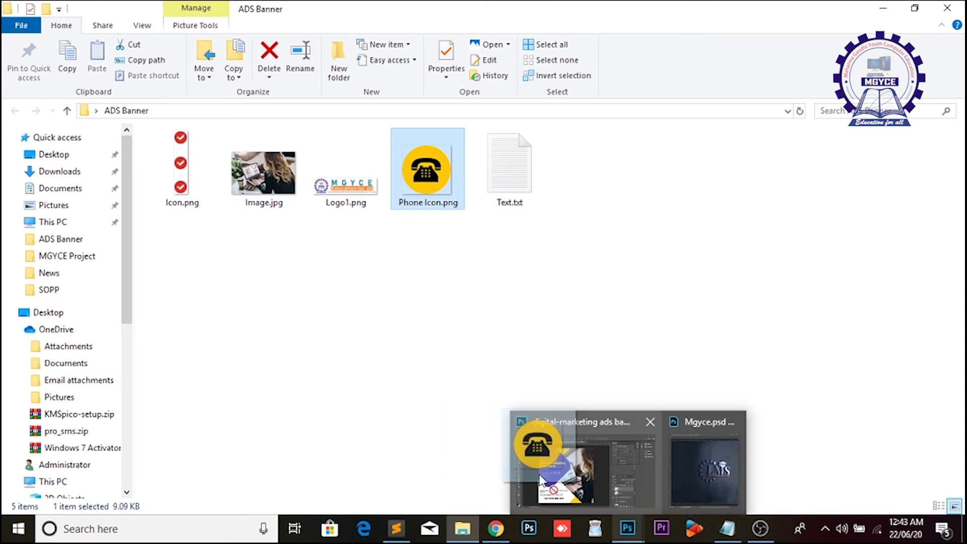
{"action": "mouse_move", "coordinate": [536, 478]}
{"action": "left_mouse_down"}
{"action": "mouse_move", "coordinate": [178, 448]}
{"action": "mouse_move", "coordinate": [252, 326]}
{"action": "left_mouse_up"}
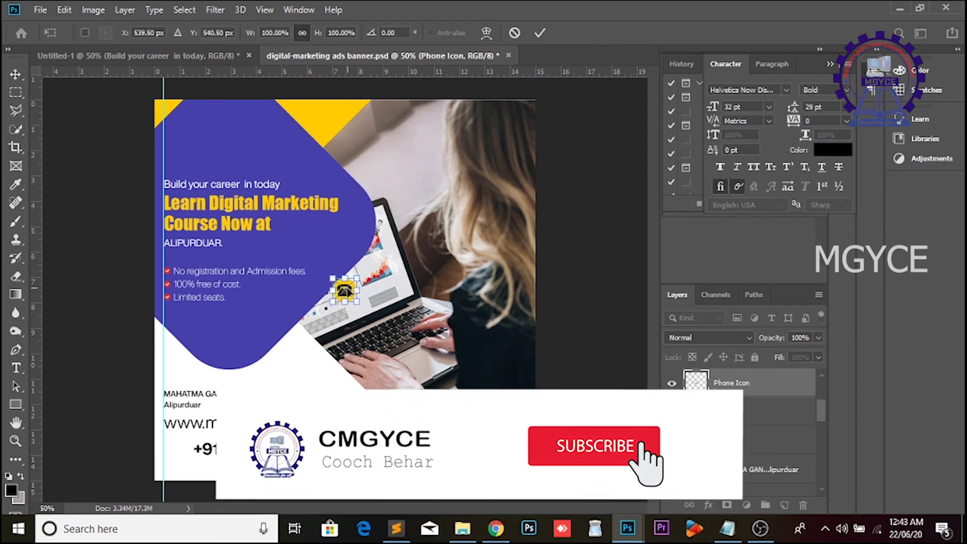
{"action": "key", "text": "Return"}
{"action": "left_click_drag", "start_coordinate": [344, 290], "coordinate": [176, 453]}
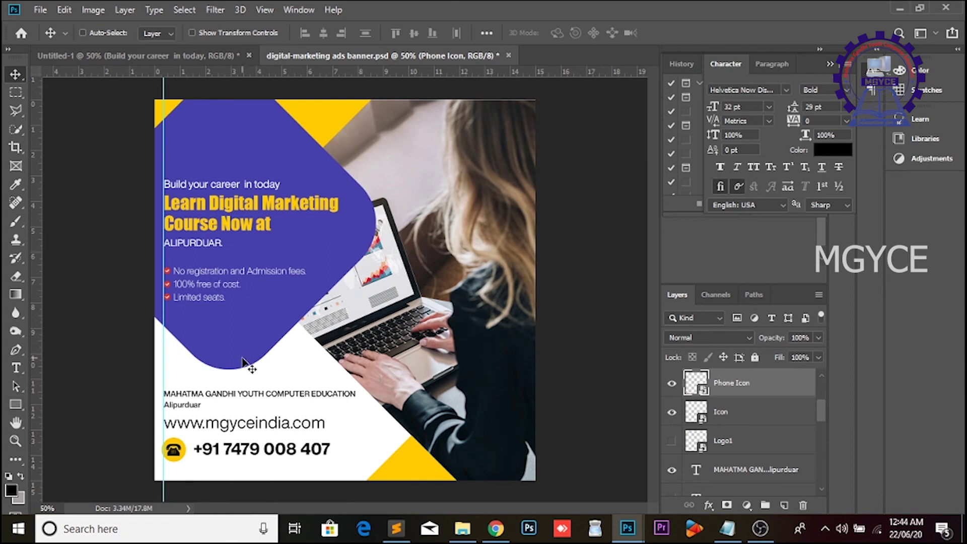
Draw a yellow rounded-rectangle button with the Rounded Rectangle Tool beneath the blue panel.
{"action": "left_click", "coordinate": [19, 405]}
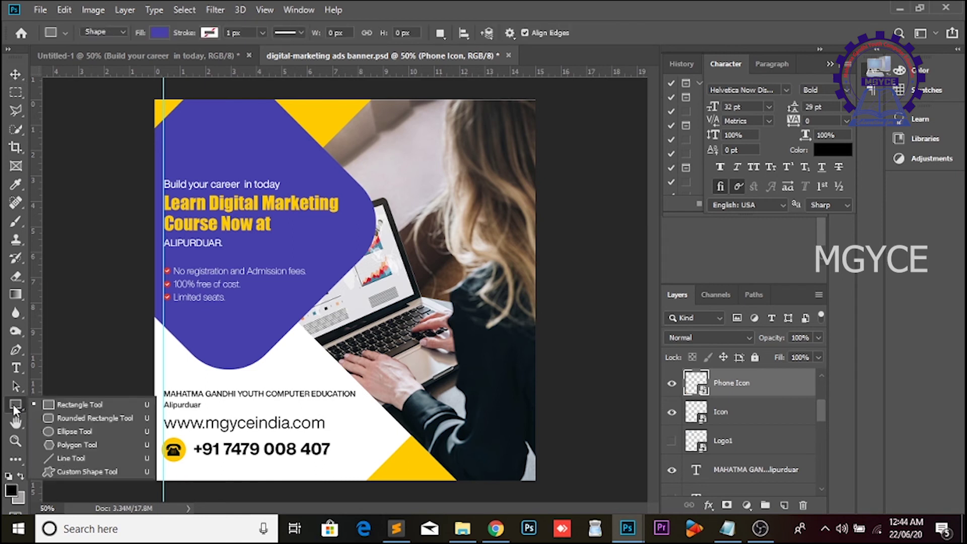
{"action": "left_click", "coordinate": [60, 418]}
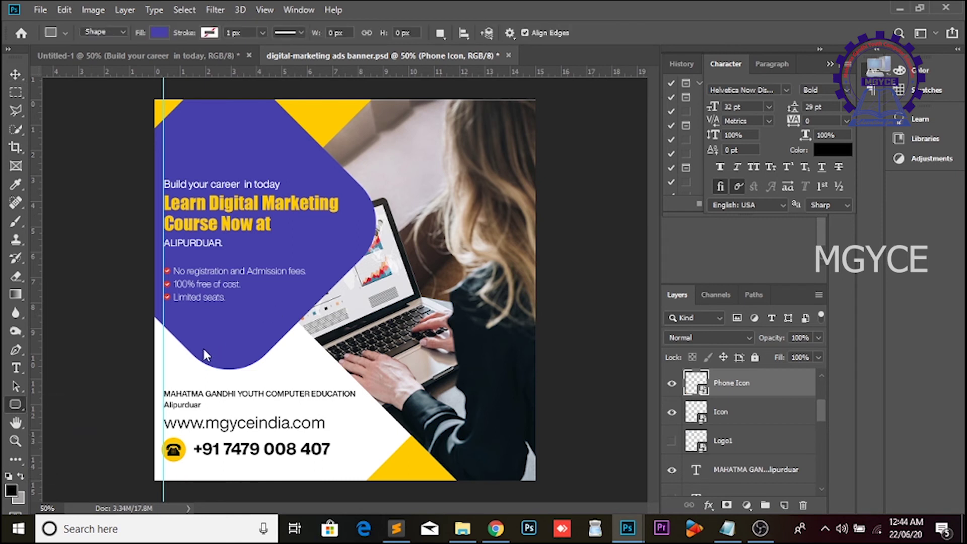
{"action": "left_click", "coordinate": [16, 400]}
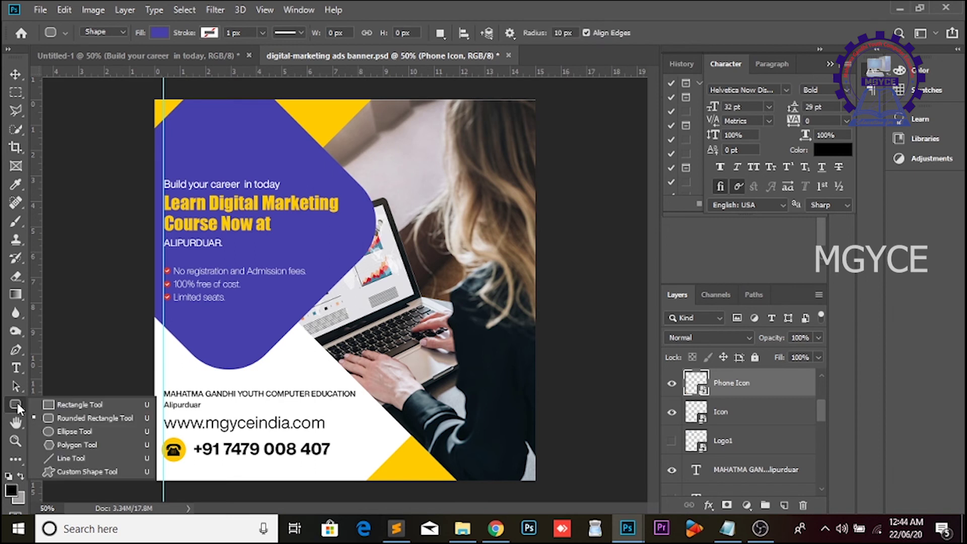
{"action": "left_click", "coordinate": [55, 404]}
{"action": "left_click_drag", "start_coordinate": [183, 353], "coordinate": [279, 371]}
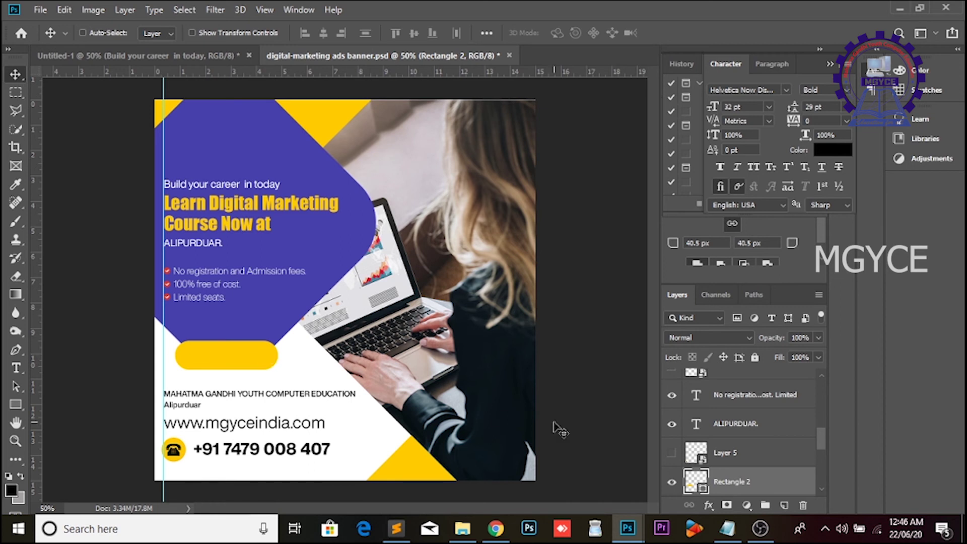
{"action": "left_click_drag", "start_coordinate": [823, 433], "coordinate": [827, 425]}
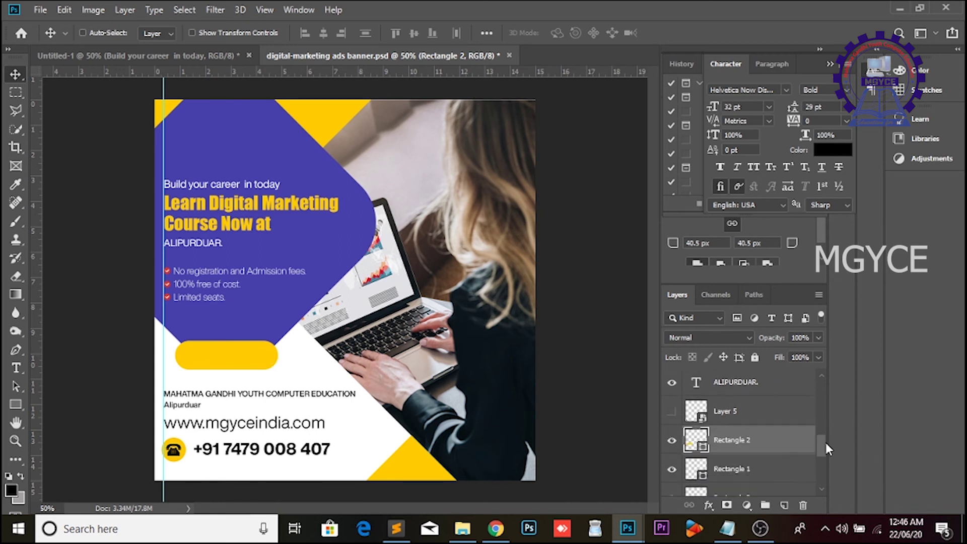
Centre the ENROLL NOW label on the yellow button, nudging it slightly down.
{"action": "key", "text": "ctrl+a"}
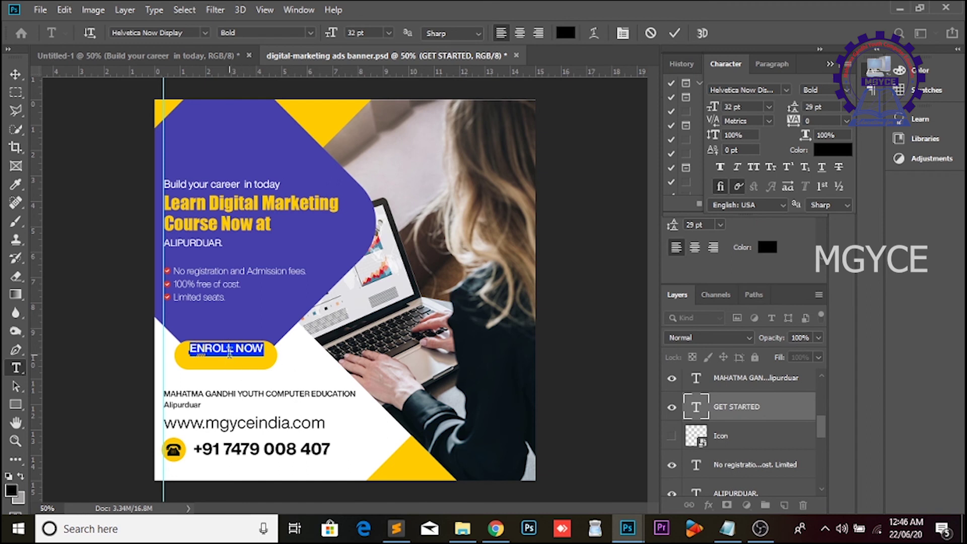
{"action": "left_click", "coordinate": [16, 74]}
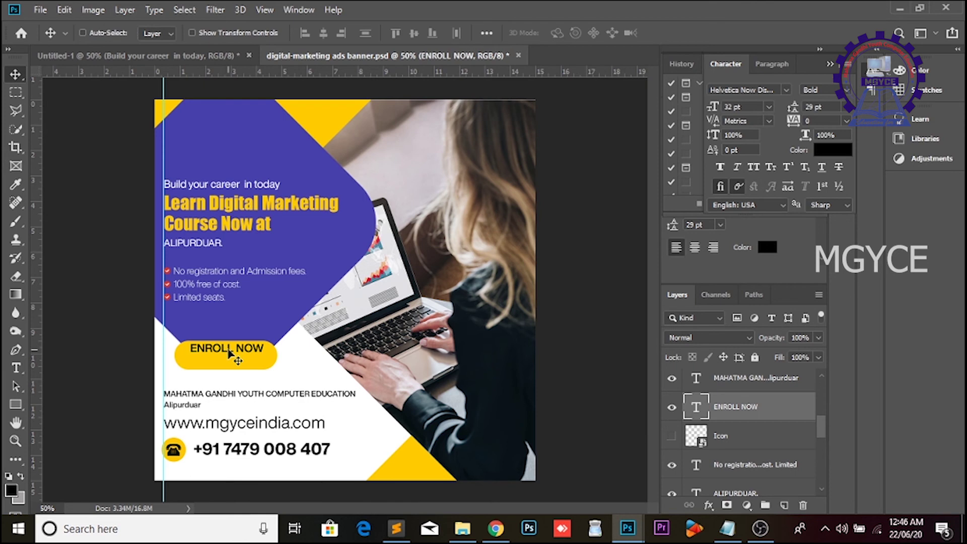
{"action": "left_click_drag", "start_coordinate": [225, 358], "coordinate": [228, 359]}
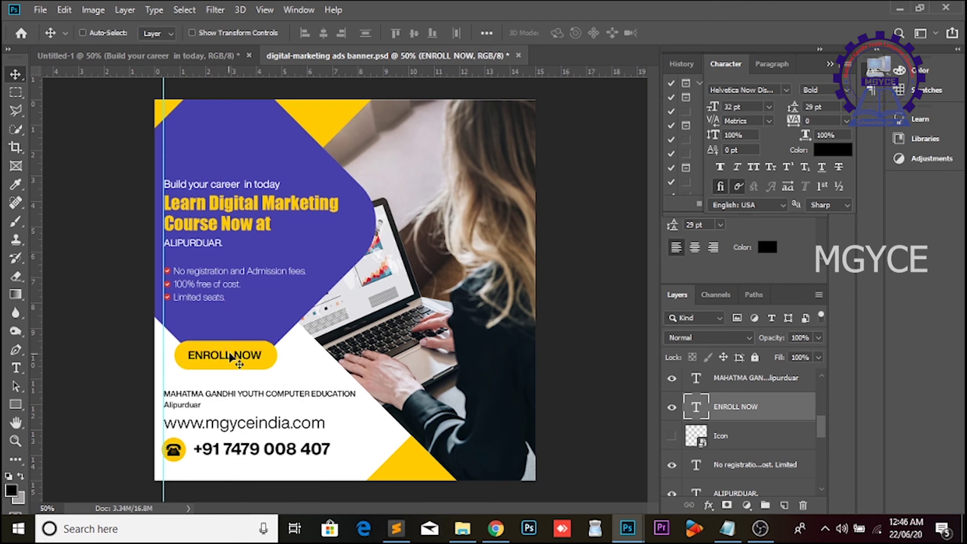
{"action": "key", "text": "Down"}
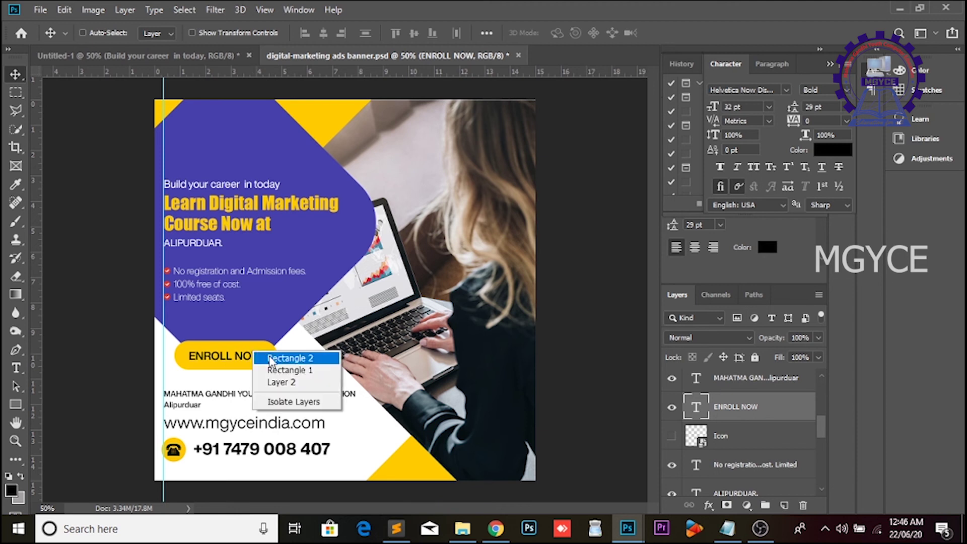
{"action": "left_click", "coordinate": [287, 358]}
{"action": "right_click", "coordinate": [261, 360]}
{"action": "left_click", "coordinate": [271, 364]}
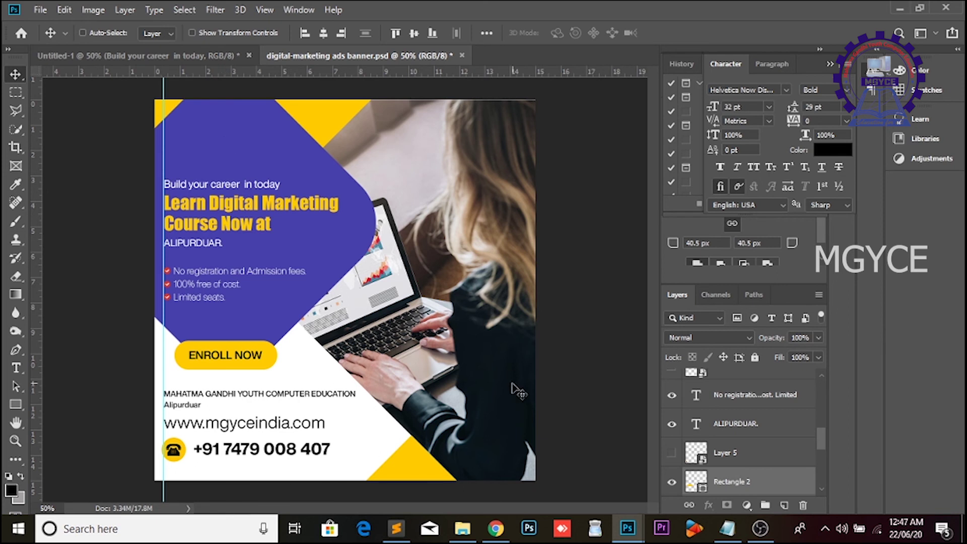
Place Logo1.png, scale it down small, and move it up over the blue panel.
{"action": "left_click", "coordinate": [467, 528]}
{"action": "left_click", "coordinate": [364, 200]}
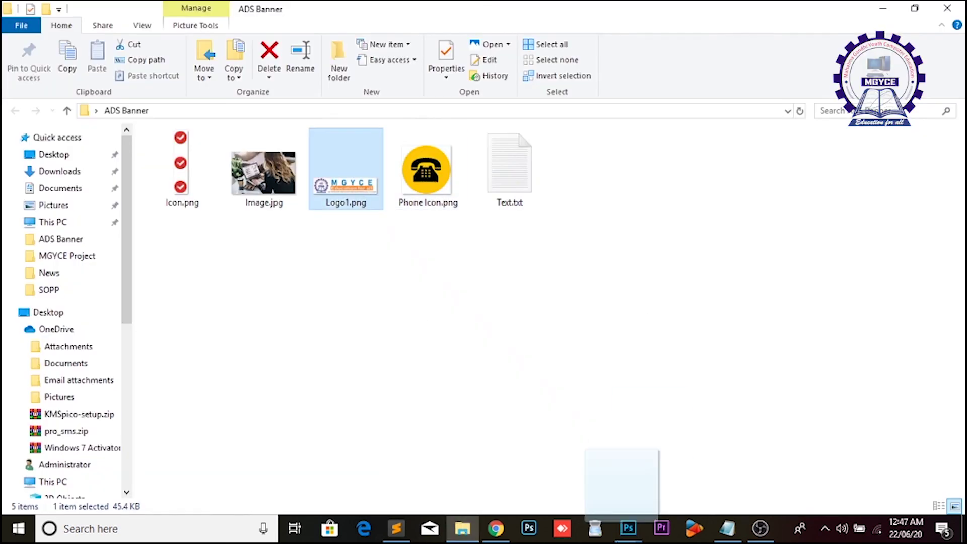
{"action": "mouse_move", "coordinate": [627, 528]}
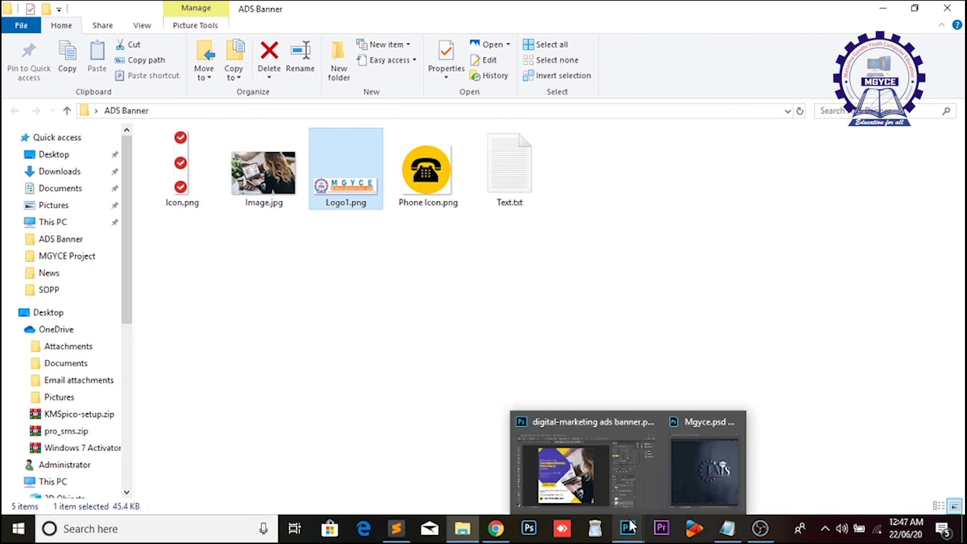
{"action": "mouse_move", "coordinate": [630, 490]}
{"action": "left_mouse_down"}
{"action": "mouse_move", "coordinate": [578, 470]}
{"action": "mouse_move", "coordinate": [217, 130]}
{"action": "left_mouse_up"}
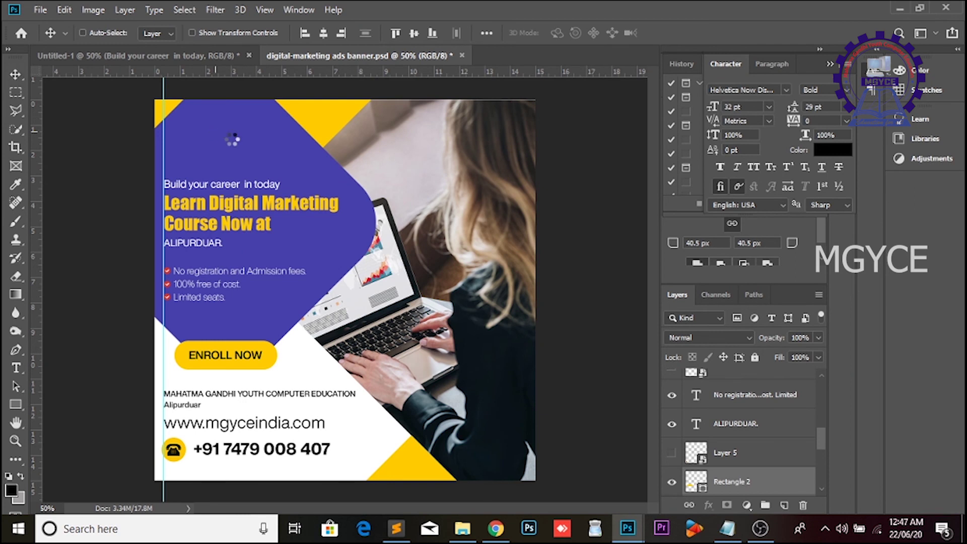
{"action": "left_click_drag", "start_coordinate": [538, 240], "coordinate": [228, 320]}
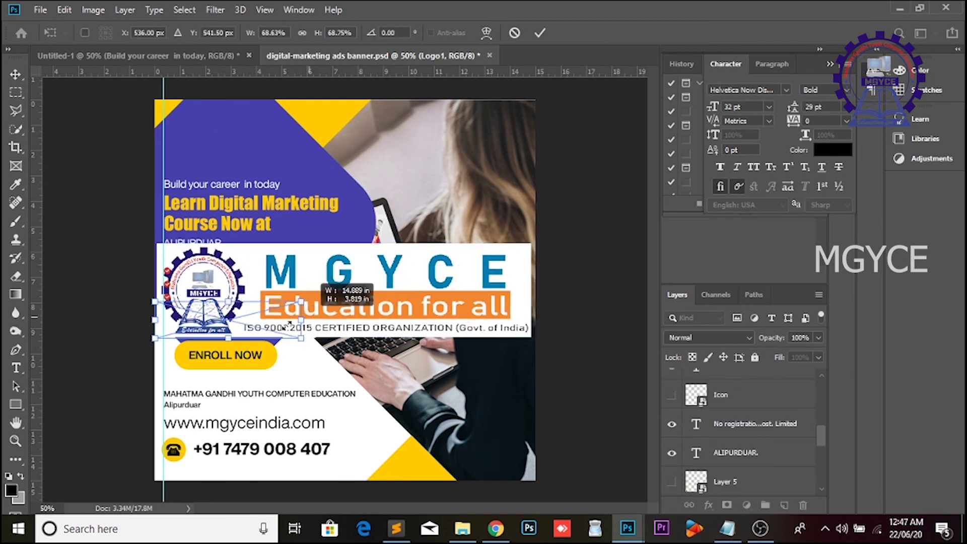
{"action": "key", "text": "Return"}
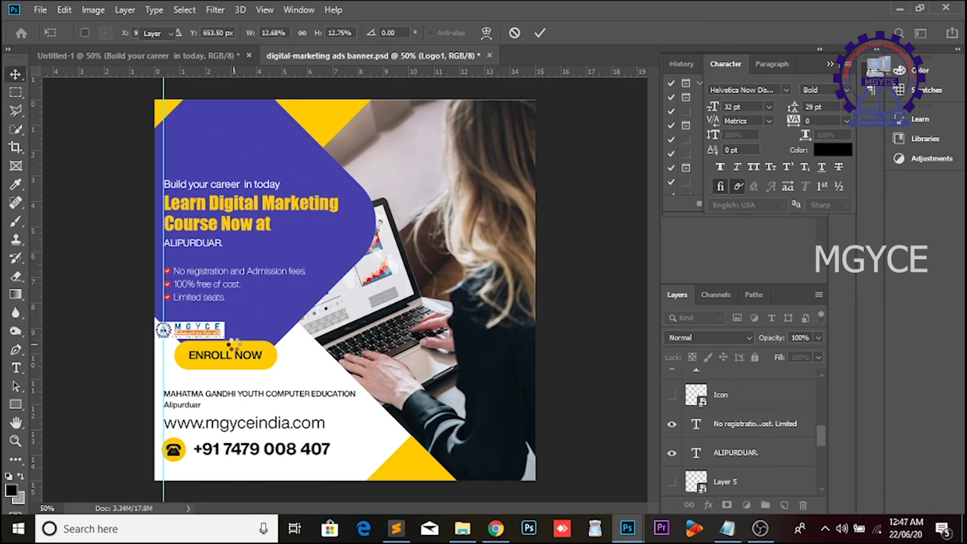
{"action": "left_click_drag", "start_coordinate": [195, 332], "coordinate": [236, 136]}
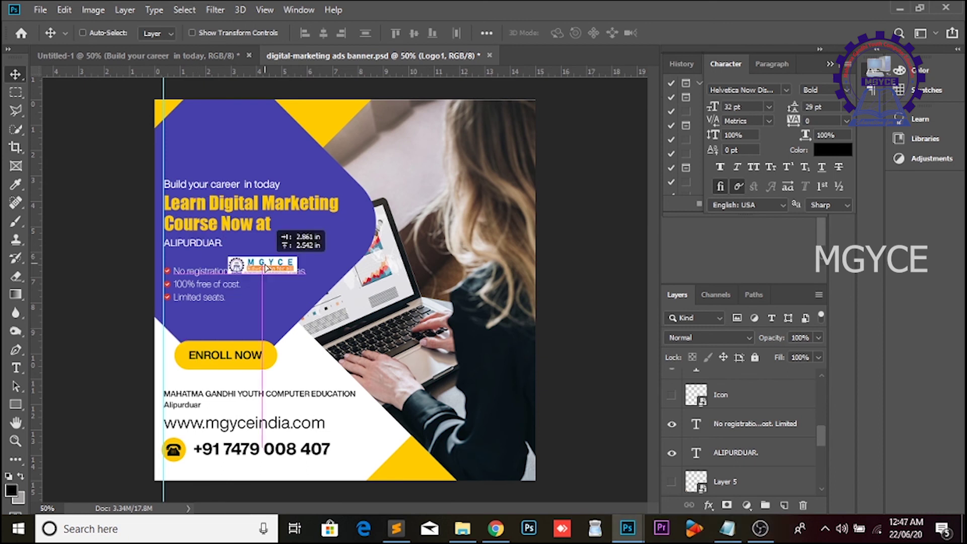